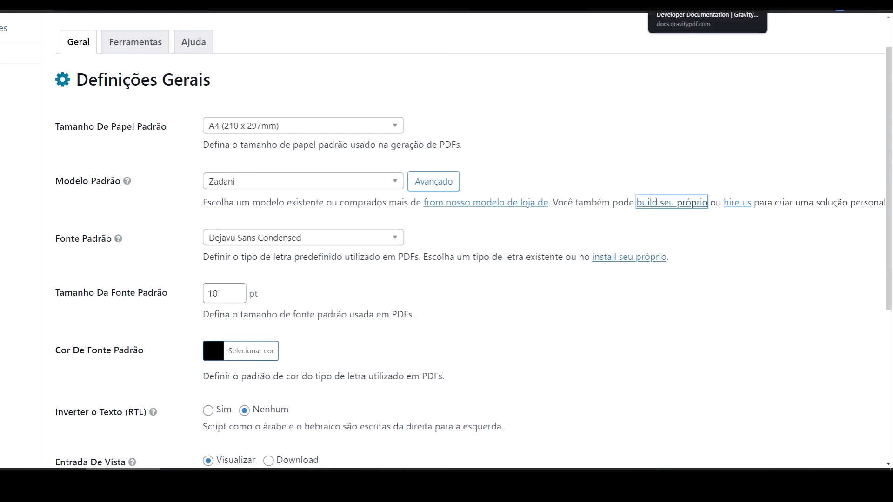
Open the Gravity PDF developer documentation and read through its overview and custom templates section
{"action": "left_click", "coordinate": [688, 5]}
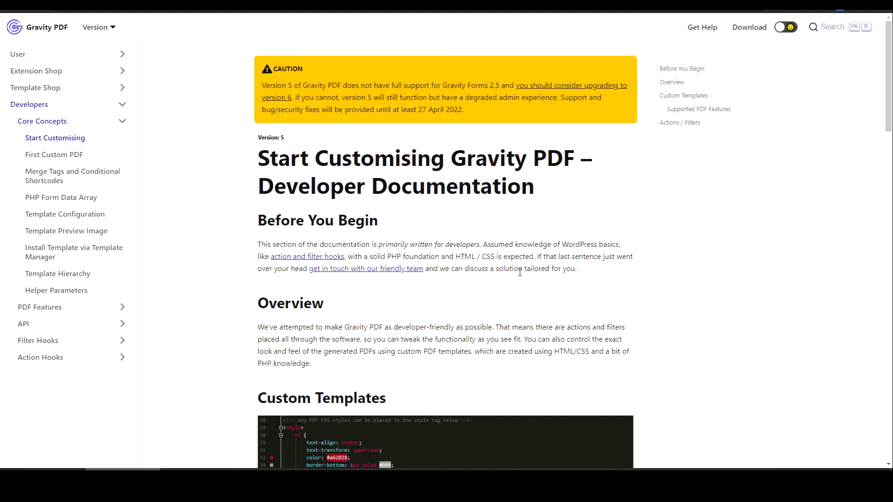
{"action": "scroll", "coordinate": [520, 272], "scroll_direction": "down", "scroll_amount": 7}
{"action": "scroll", "coordinate": [407, 229], "scroll_direction": "up", "scroll_amount": 5}
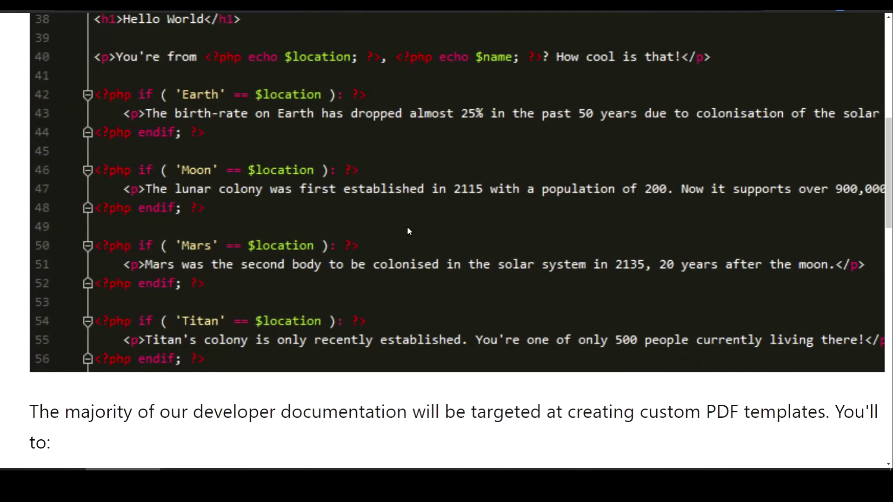
{"action": "scroll", "coordinate": [407, 226], "scroll_direction": "down", "scroll_amount": 5}
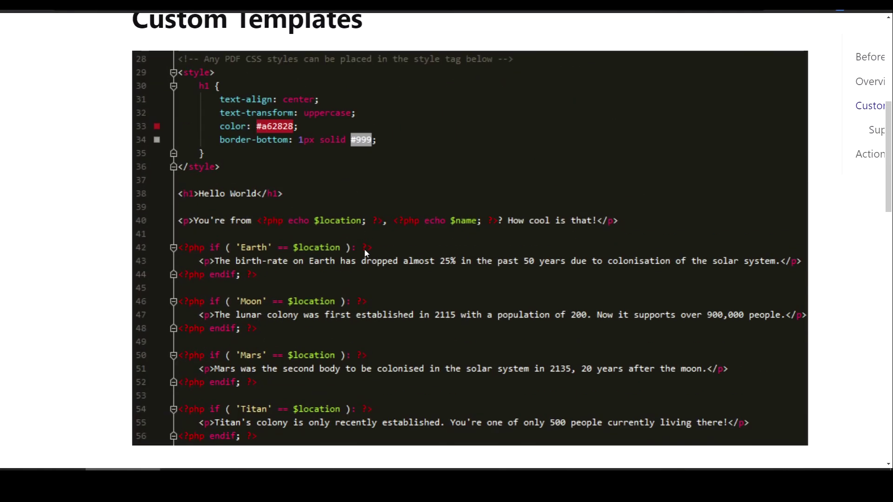
{"action": "scroll", "coordinate": [336, 218], "scroll_direction": "up", "scroll_amount": 2}
{"action": "scroll", "coordinate": [336, 218], "scroll_direction": "down", "scroll_amount": 6}
Browse the universal PDF templates in the Gravity PDF template shop, then return to the plugin's general settings
{"action": "scroll", "coordinate": [336, 219], "scroll_direction": "down", "scroll_amount": 20}
{"action": "scroll", "coordinate": [334, 216], "scroll_direction": "down", "scroll_amount": 10}
{"action": "scroll", "coordinate": [334, 216], "scroll_direction": "up", "scroll_amount": 15}
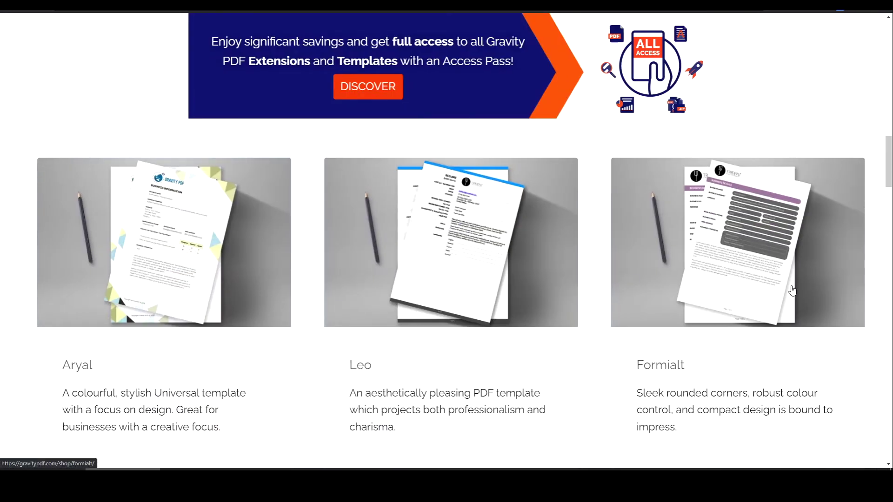
{"action": "scroll", "coordinate": [636, 291], "scroll_direction": "down", "scroll_amount": 5}
{"action": "scroll", "coordinate": [635, 291], "scroll_direction": "down", "scroll_amount": 4}
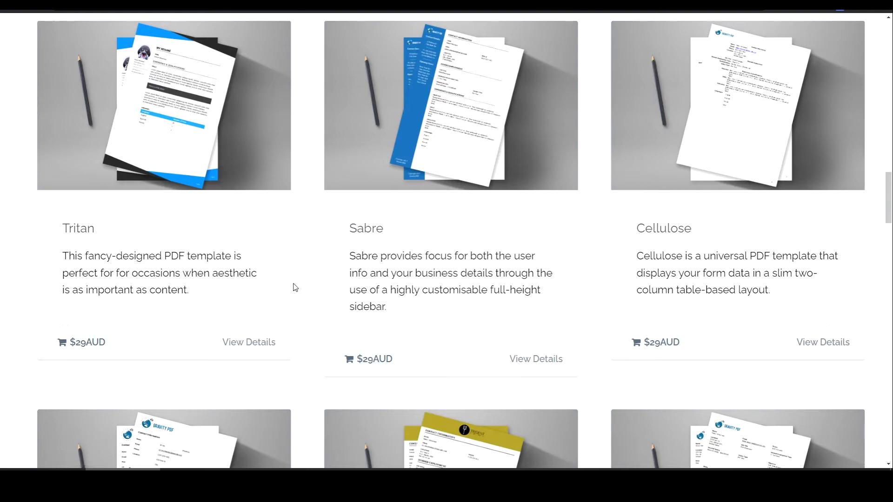
{"action": "scroll", "coordinate": [307, 293], "scroll_direction": "down", "scroll_amount": 15}
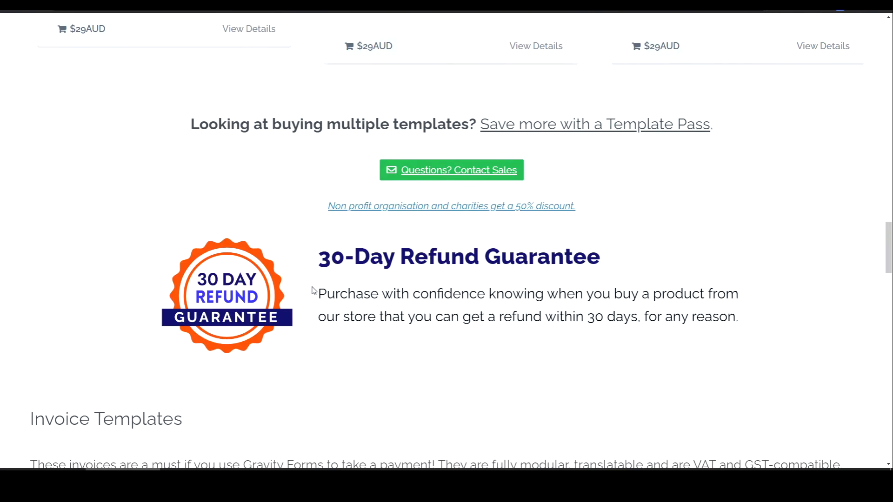
{"action": "scroll", "coordinate": [312, 292], "scroll_direction": "up", "scroll_amount": 5}
{"action": "scroll", "coordinate": [314, 291], "scroll_direction": "up", "scroll_amount": 15}
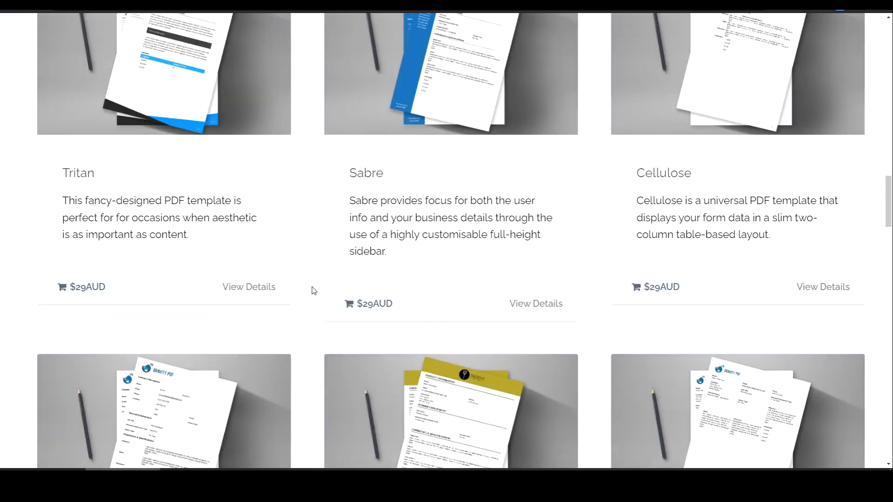
{"action": "scroll", "coordinate": [314, 291], "scroll_direction": "down", "scroll_amount": 5}
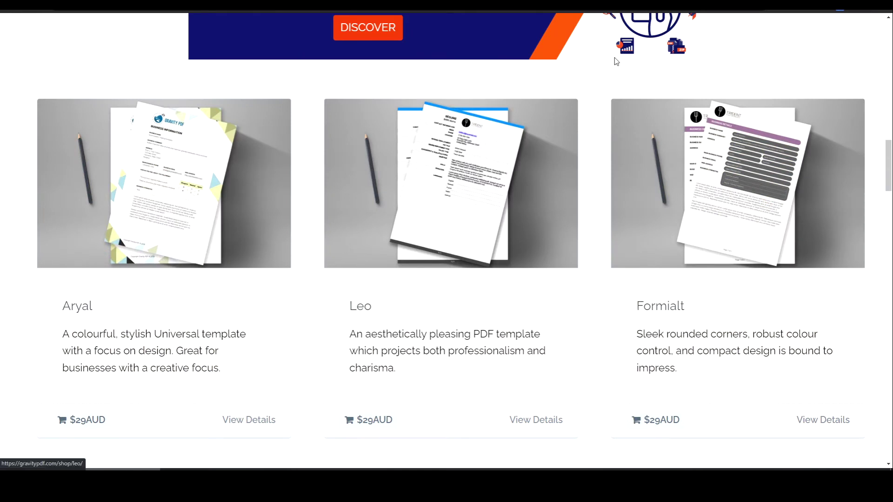
{"action": "key", "text": "ctrl+w"}
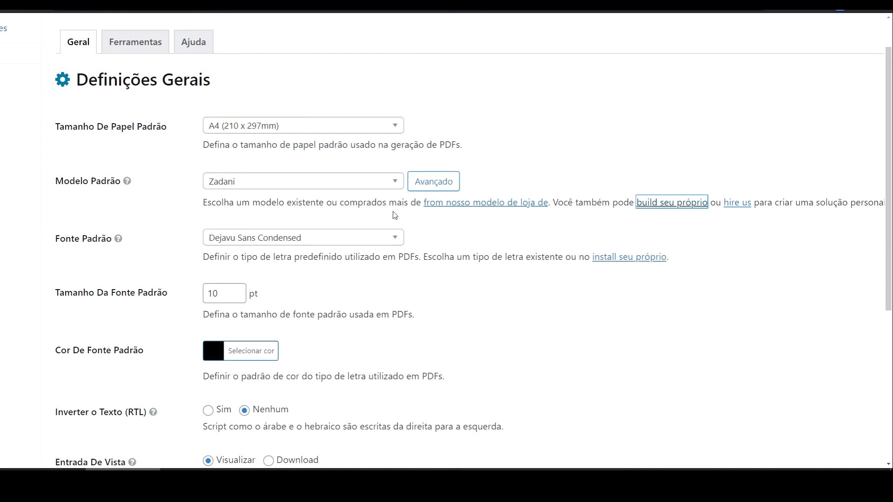
Look through the available choices for the default template and the default font, leaving both selections as they are
{"action": "left_click", "coordinate": [343, 185]}
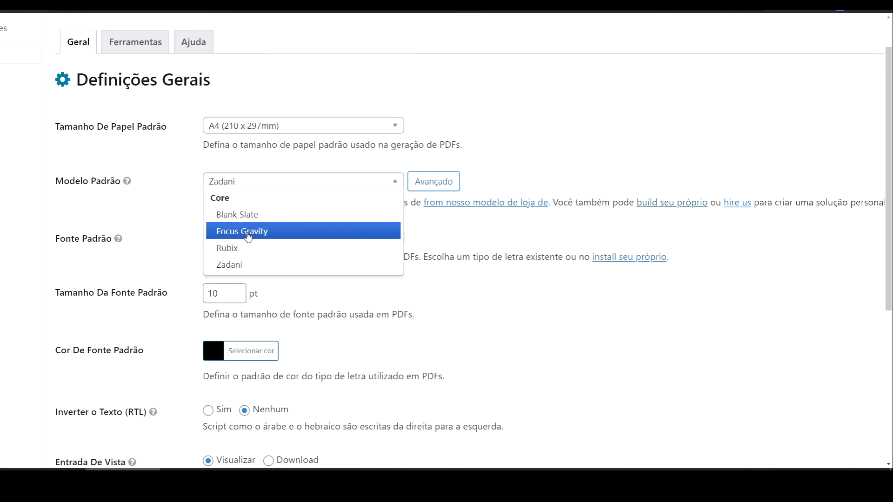
{"action": "left_click", "coordinate": [427, 235]}
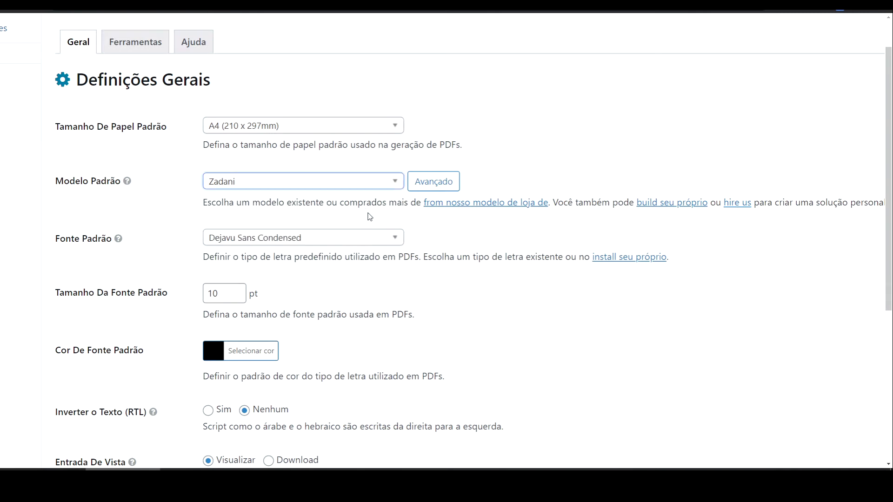
{"action": "scroll", "coordinate": [372, 221], "scroll_direction": "down", "scroll_amount": 1}
{"action": "left_click", "coordinate": [283, 198]}
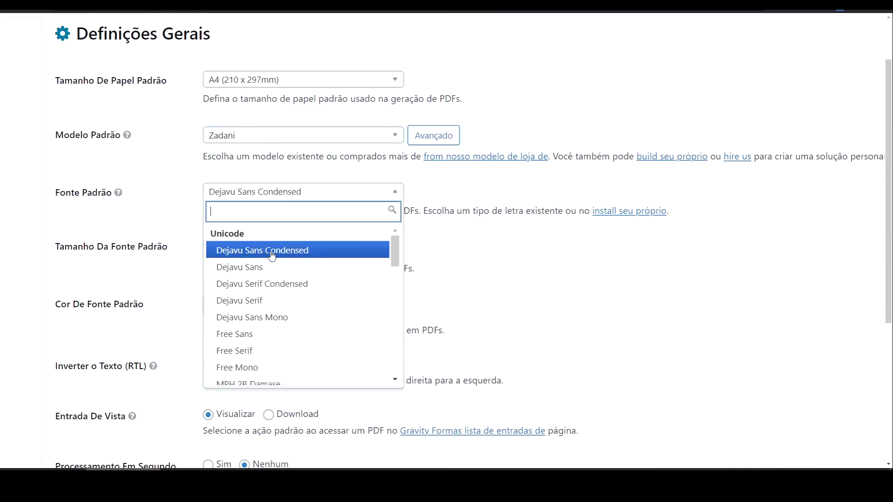
{"action": "scroll", "coordinate": [271, 254], "scroll_direction": "down", "scroll_amount": 6}
{"action": "scroll", "coordinate": [273, 256], "scroll_direction": "down", "scroll_amount": 3}
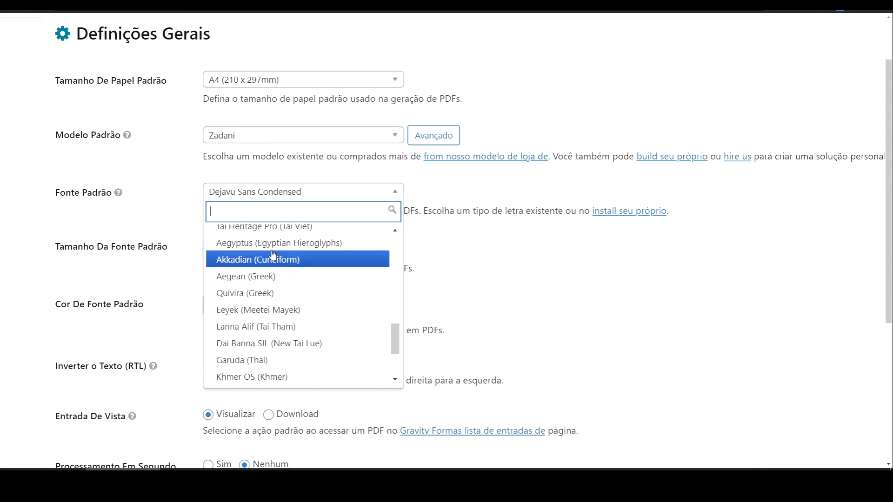
{"action": "scroll", "coordinate": [273, 256], "scroll_direction": "down", "scroll_amount": 2}
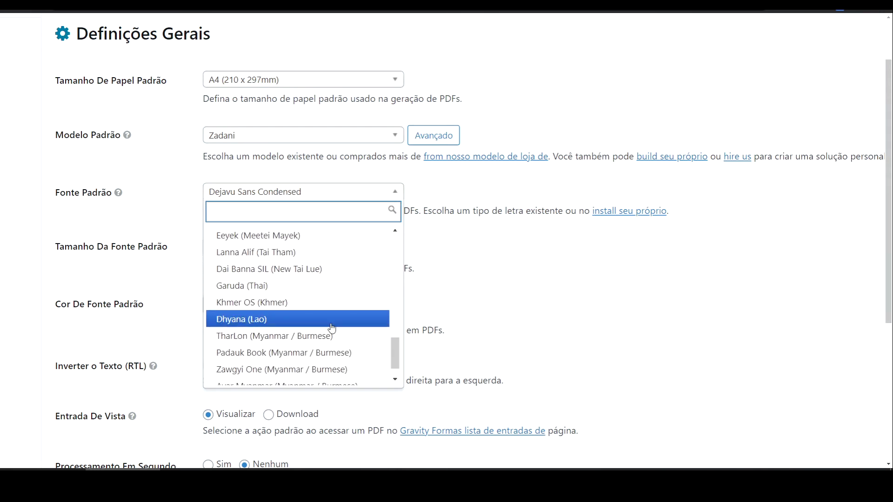
{"action": "left_click_drag", "start_coordinate": [390, 353], "coordinate": [392, 238]}
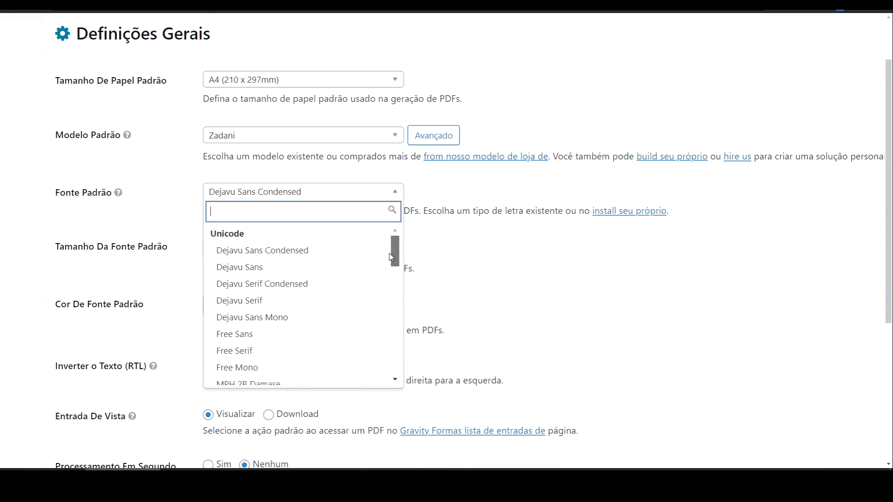
{"action": "left_click", "coordinate": [168, 216]}
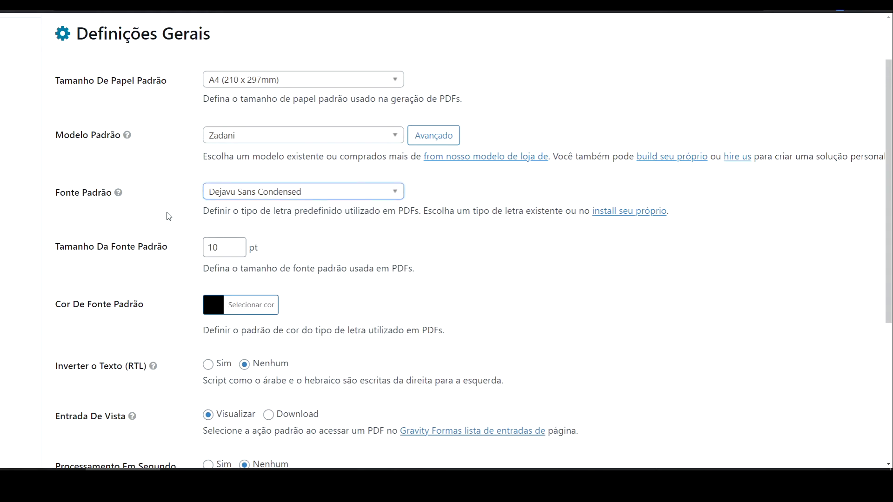
Open the Gravity Forms entries list linked in the Entrada De Vista setting and look over the Enquete form's entries
{"action": "scroll", "coordinate": [168, 217], "scroll_direction": "down", "scroll_amount": 1}
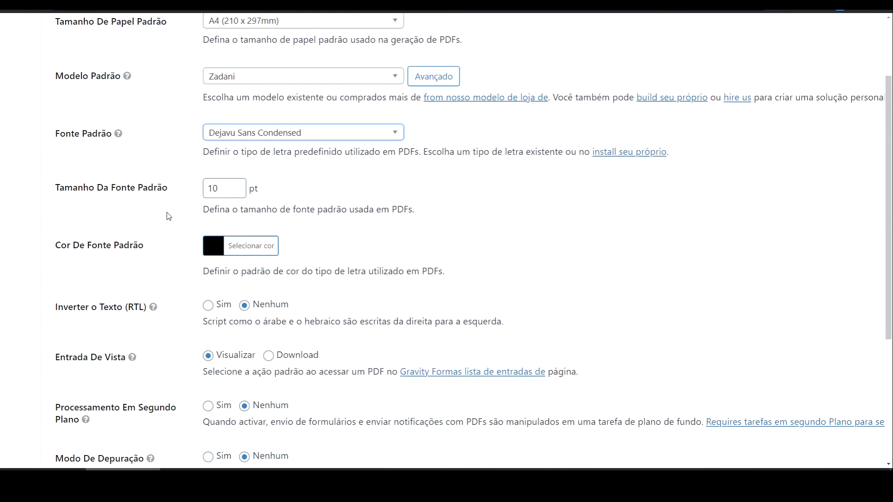
{"action": "scroll", "coordinate": [168, 216], "scroll_direction": "down", "scroll_amount": 2}
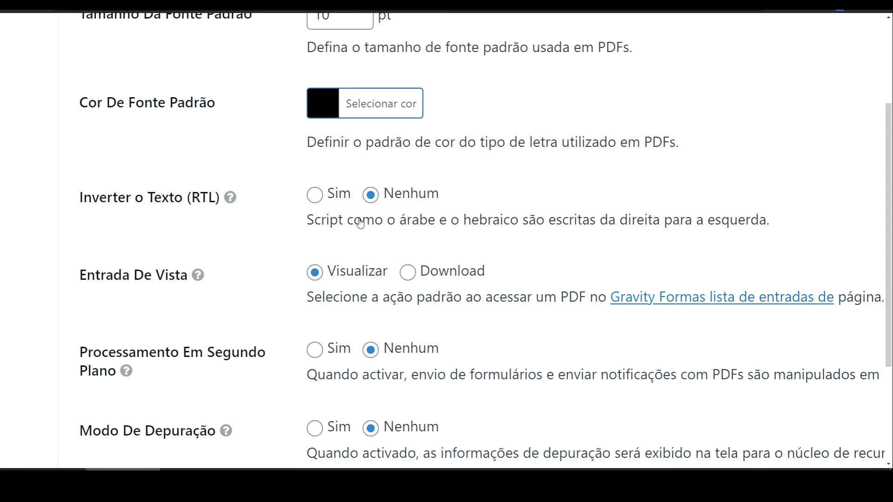
{"action": "scroll", "coordinate": [377, 205], "scroll_direction": "down", "scroll_amount": 2}
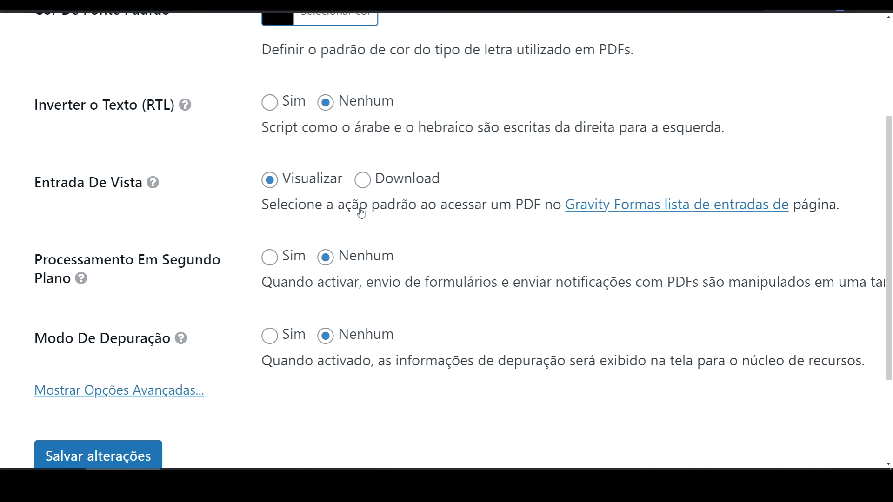
{"action": "scroll", "coordinate": [362, 213], "scroll_direction": "down", "scroll_amount": 2}
{"action": "scroll", "coordinate": [339, 148], "scroll_direction": "up", "scroll_amount": 1}
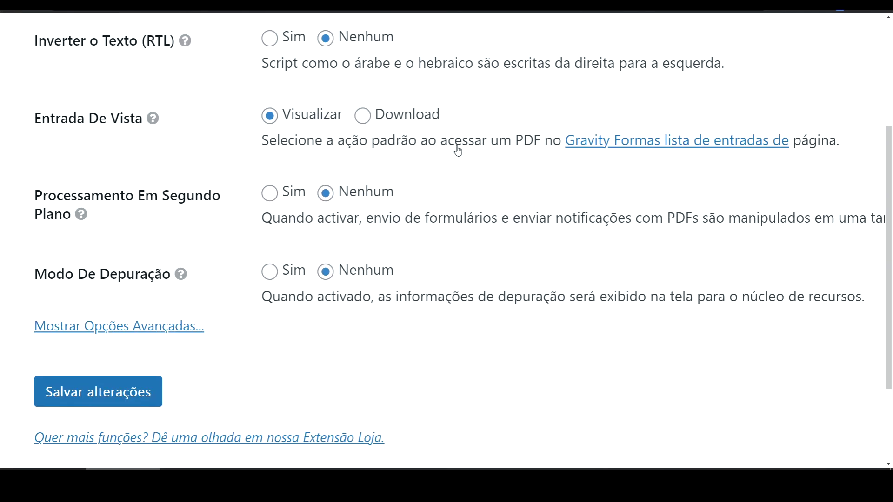
{"action": "left_click", "coordinate": [603, 148]}
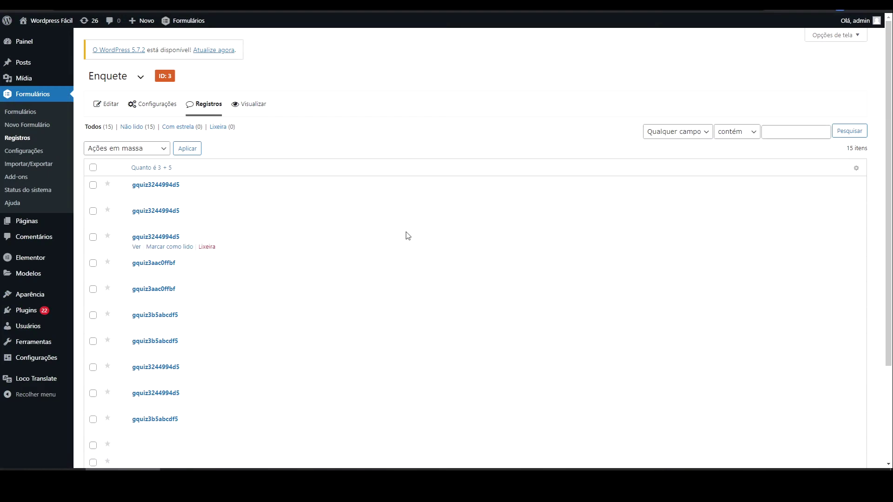
{"action": "scroll", "coordinate": [405, 236], "scroll_direction": "down", "scroll_amount": 1}
{"action": "scroll", "coordinate": [406, 235], "scroll_direction": "down", "scroll_amount": 2}
{"action": "scroll", "coordinate": [406, 236], "scroll_direction": "up", "scroll_amount": 3}
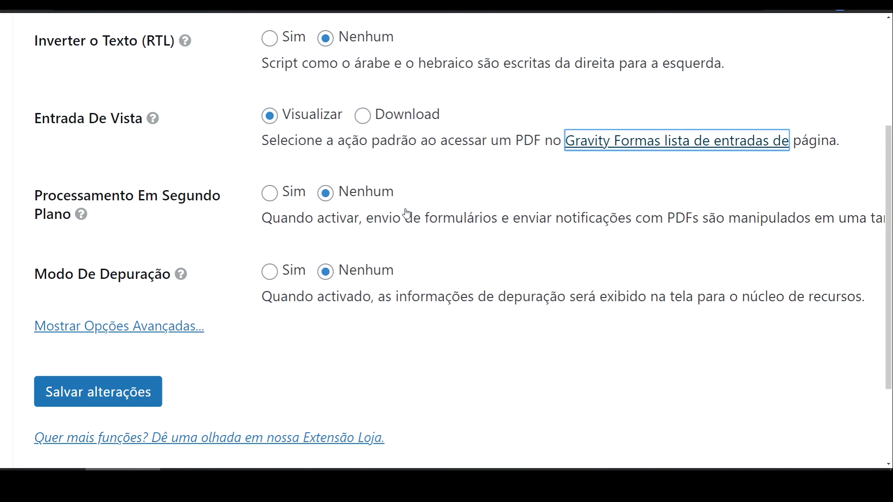
Show the advanced options in the PDF settings and examine the user restriction, owner restriction and session timeout settings
{"action": "scroll", "coordinate": [406, 213], "scroll_direction": "down", "scroll_amount": 2, "text": "ctrl"}
{"action": "scroll", "coordinate": [406, 214], "scroll_direction": "right", "scroll_amount": 3}
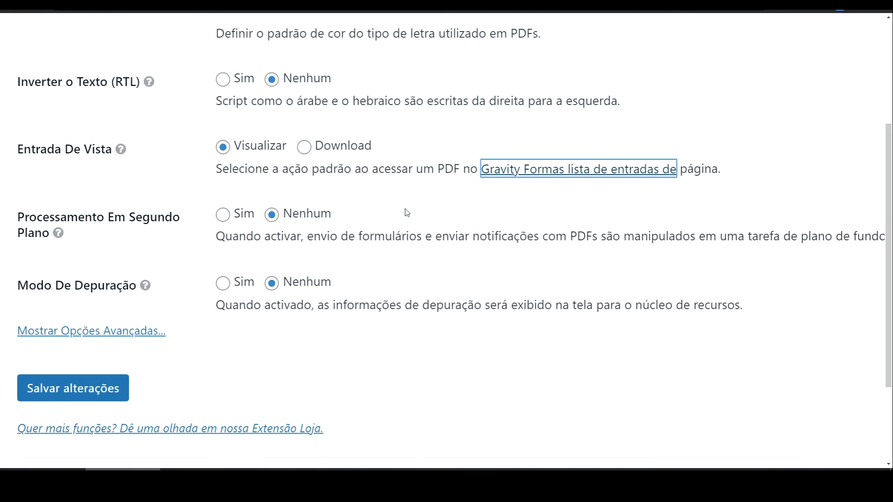
{"action": "scroll", "coordinate": [353, 227], "scroll_direction": "down", "scroll_amount": 2, "text": "ctrl"}
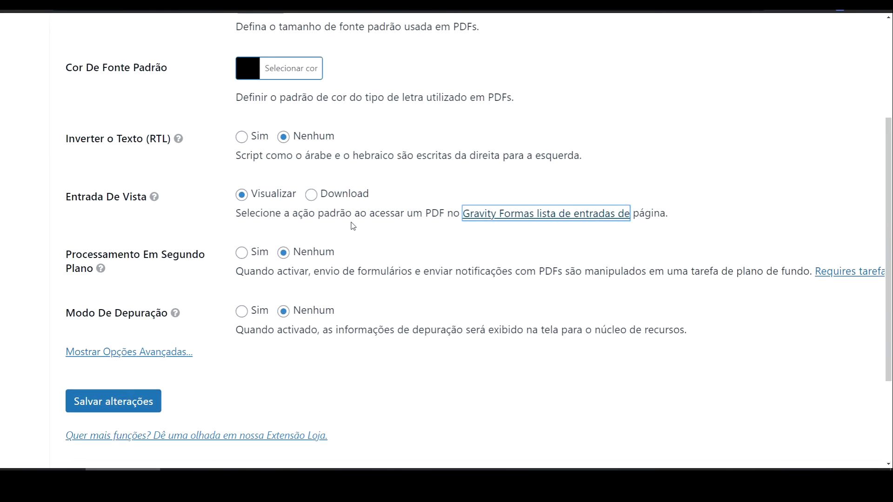
{"action": "scroll", "coordinate": [354, 227], "scroll_direction": "down", "scroll_amount": 1, "text": "ctrl"}
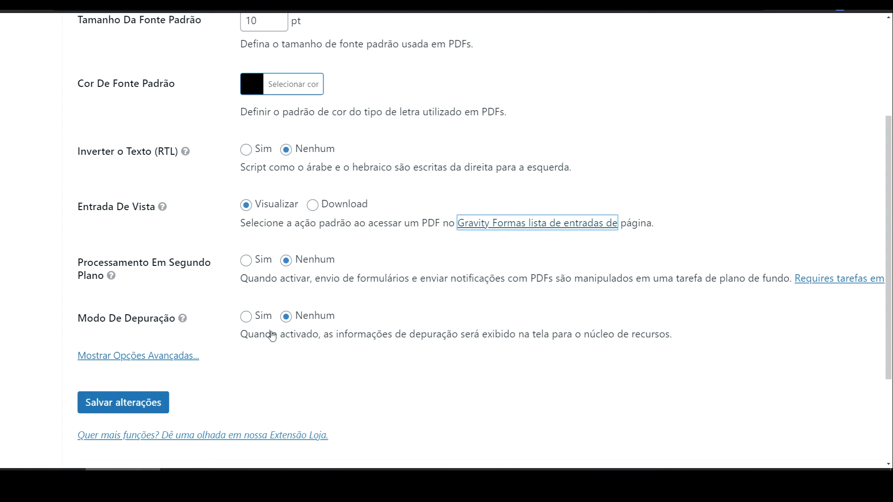
{"action": "left_click", "coordinate": [182, 356]}
{"action": "scroll", "coordinate": [193, 336], "scroll_direction": "down", "scroll_amount": 4}
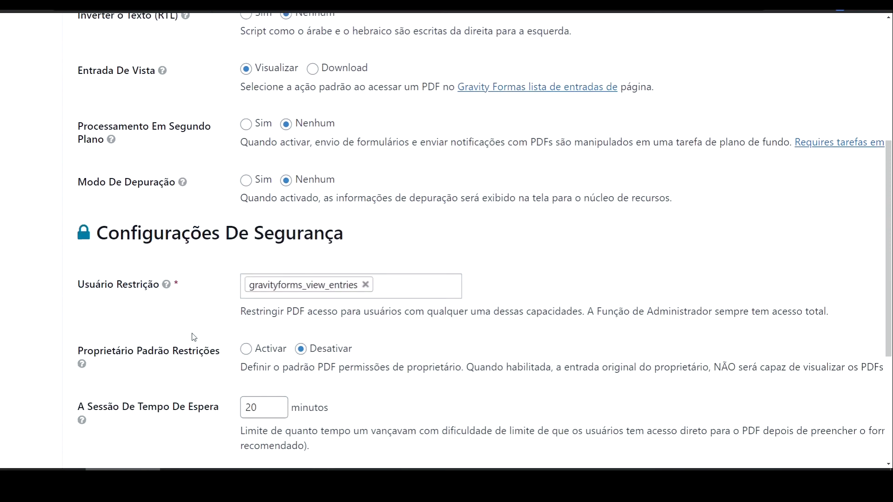
{"action": "scroll", "coordinate": [194, 336], "scroll_direction": "down", "scroll_amount": 2}
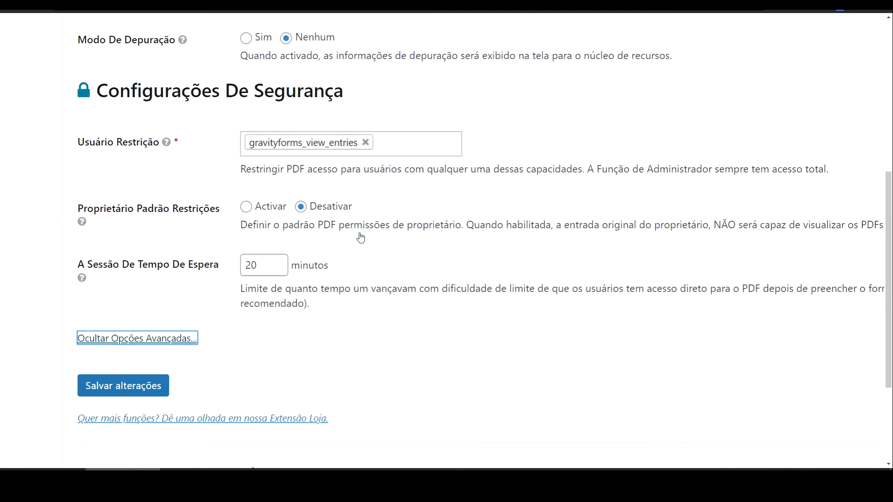
{"action": "scroll", "coordinate": [270, 230], "scroll_direction": "right", "scroll_amount": 1}
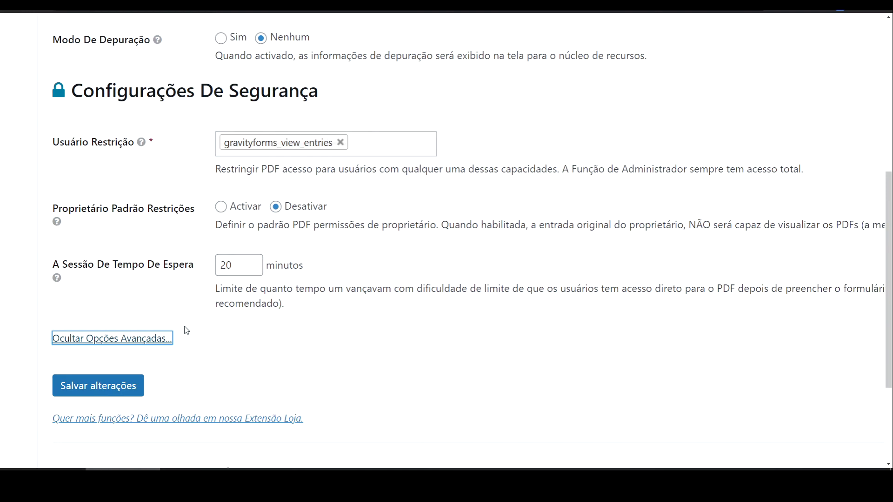
{"action": "left_click", "coordinate": [169, 339]}
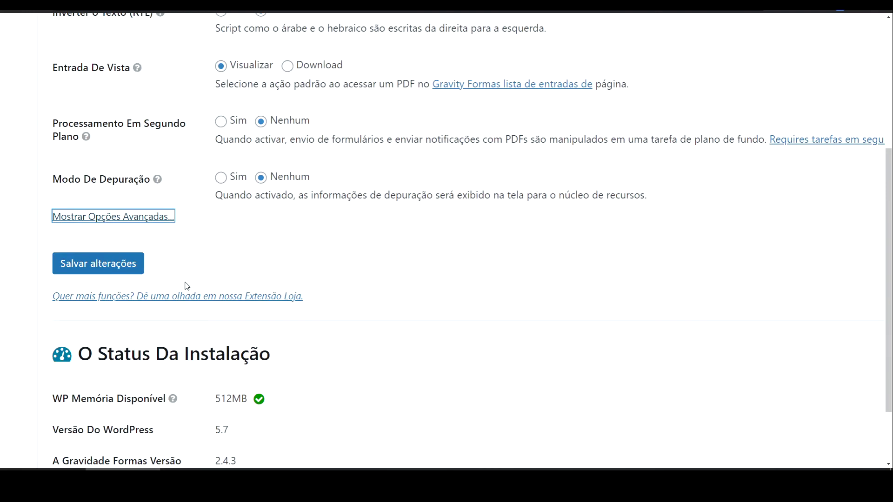
{"action": "left_click", "coordinate": [115, 218]}
{"action": "scroll", "coordinate": [186, 204], "scroll_direction": "down", "scroll_amount": 3}
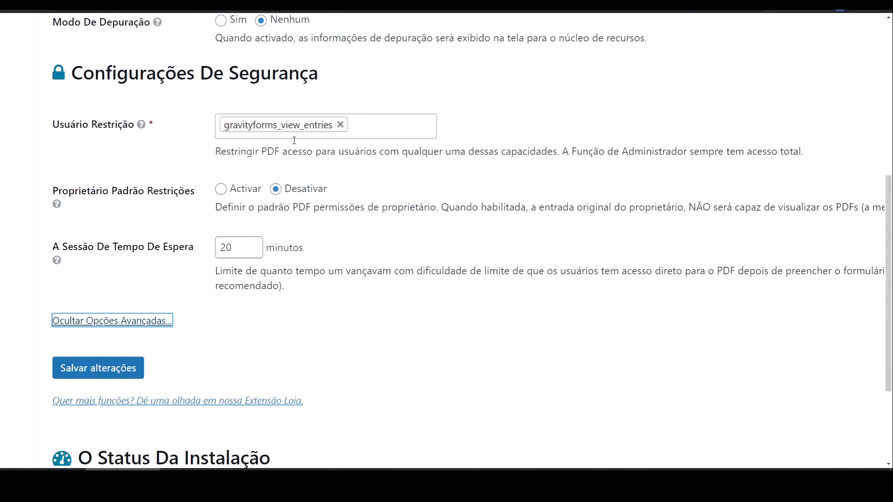
Hide the advanced options and save the general PDF settings
{"action": "left_click", "coordinate": [156, 321]}
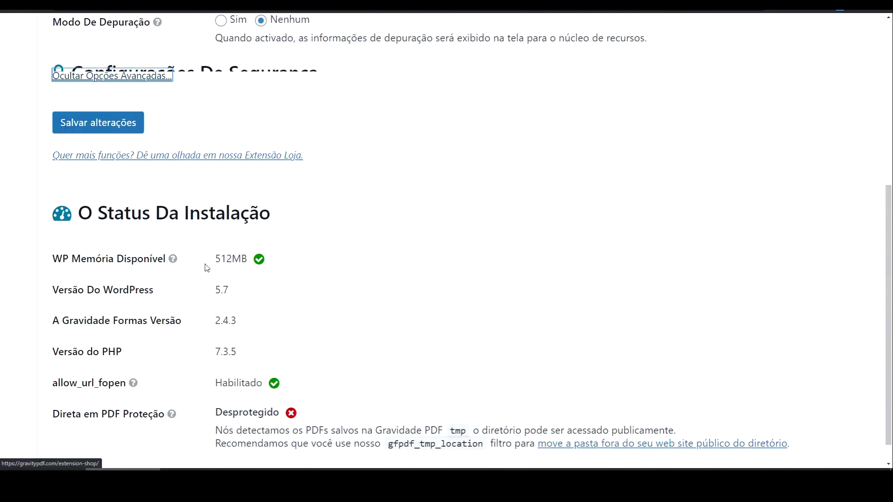
{"action": "scroll", "coordinate": [334, 196], "scroll_direction": "up", "scroll_amount": 5}
{"action": "scroll", "coordinate": [180, 305], "scroll_direction": "down", "scroll_amount": 2}
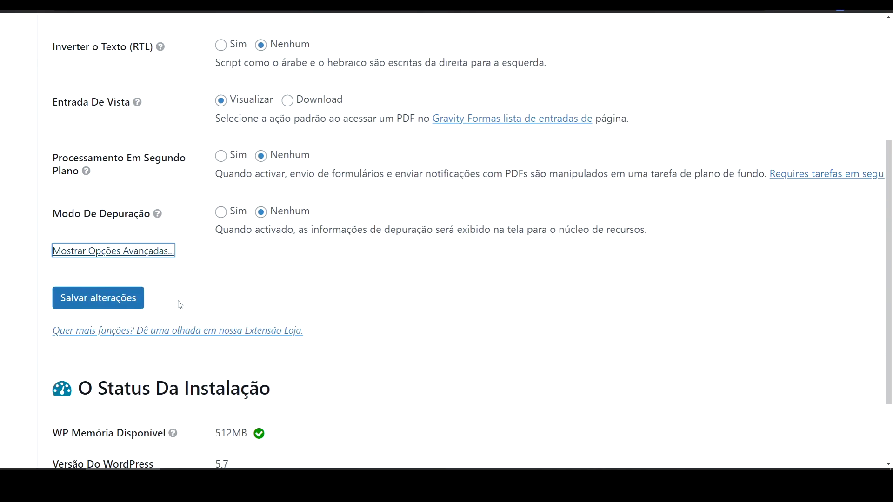
{"action": "left_click", "coordinate": [74, 298]}
{"action": "scroll", "coordinate": [261, 223], "scroll_direction": "up", "scroll_amount": 7}
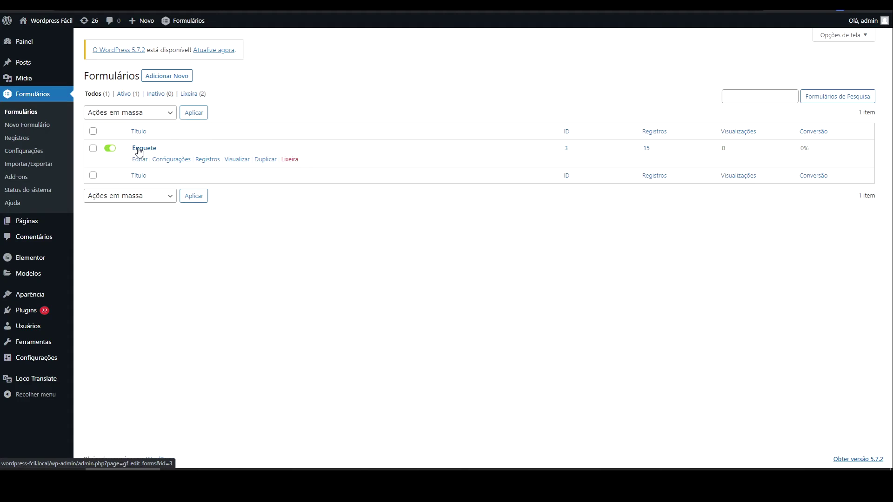
Open the PDF settings of the Enquete form from the forms list
{"action": "mouse_move", "coordinate": [169, 159]}
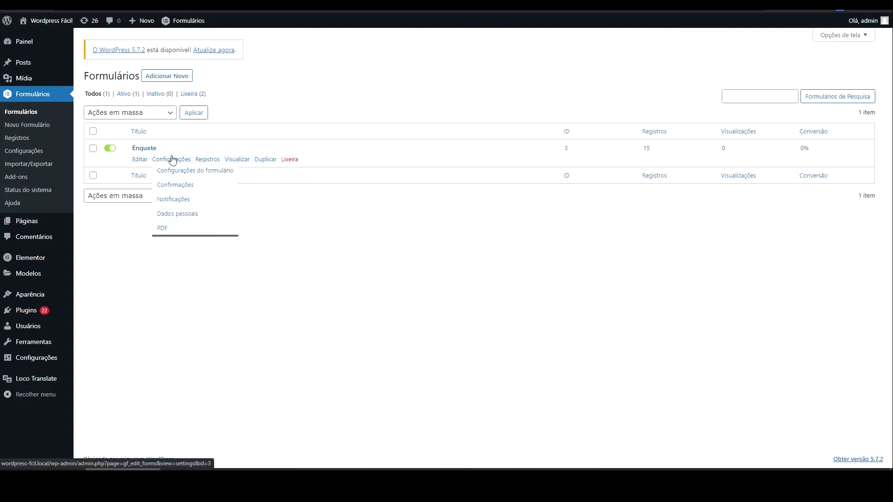
{"action": "left_click", "coordinate": [163, 228]}
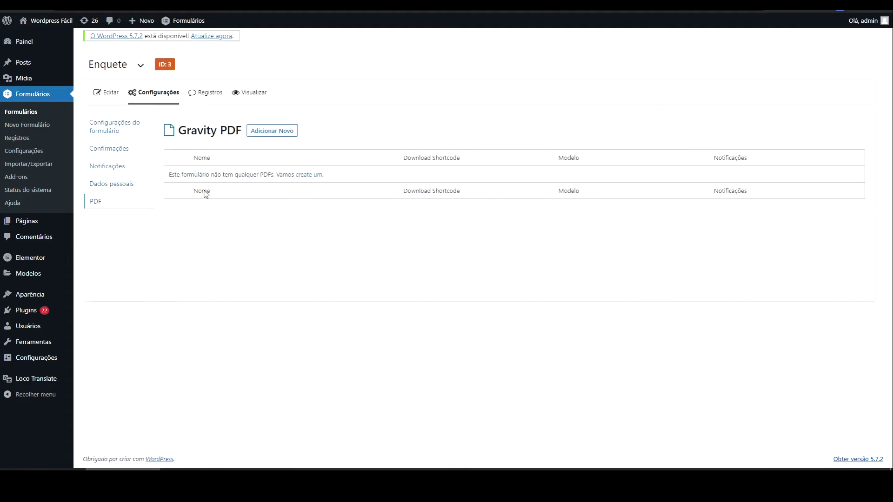
Start a new PDF for the Enquete form, name it "Meu PDF" and look over the available templates
{"action": "left_click", "coordinate": [270, 135]}
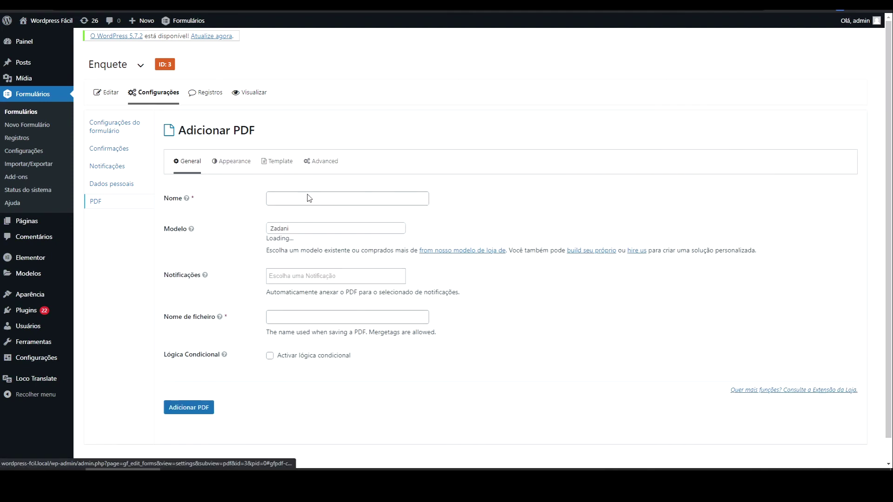
{"action": "left_click", "coordinate": [308, 195]}
{"action": "key", "text": "Escape"}
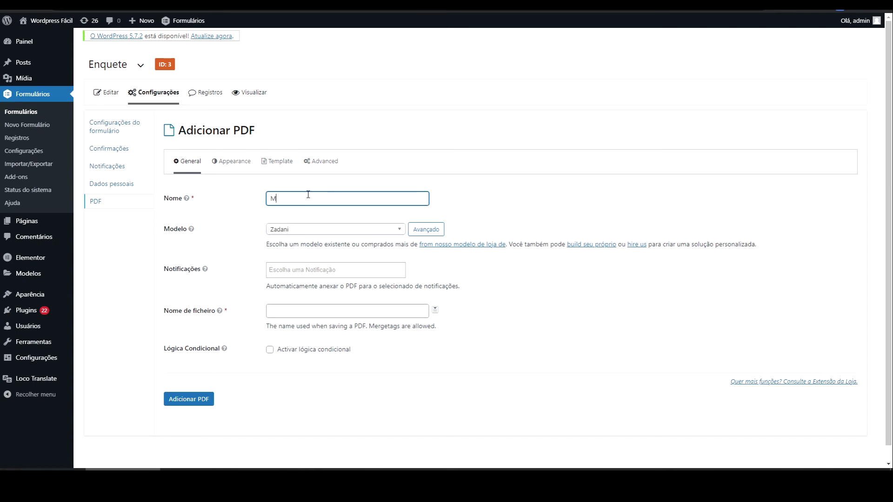
{"action": "type", "text": "Meu PDF"}
{"action": "scroll", "coordinate": [261, 233], "scroll_direction": "down", "scroll_amount": 1}
{"action": "left_click", "coordinate": [300, 218]}
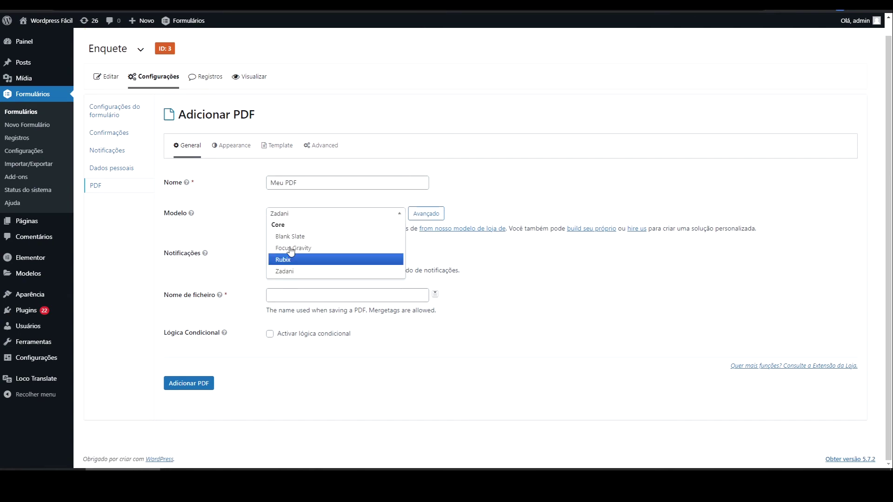
{"action": "key", "text": "Escape"}
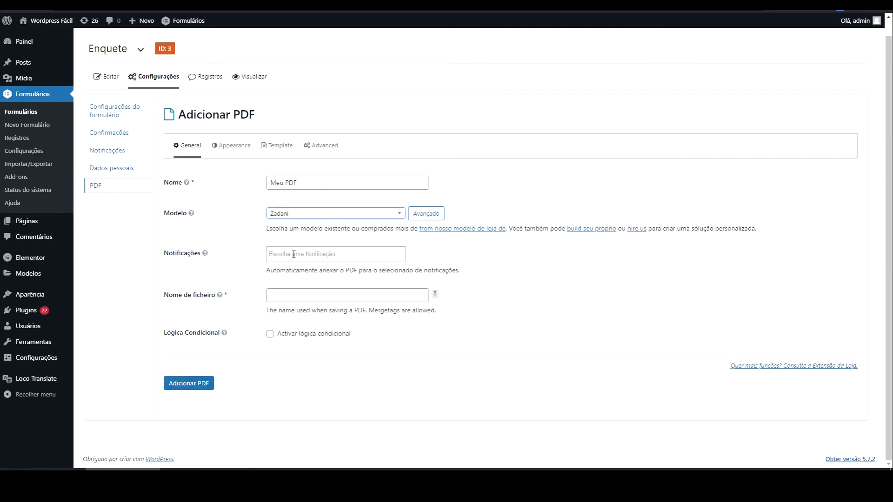
Attach the PDF to the "Notificação da administração" notification and set its file name to "pdf"
{"action": "left_click", "coordinate": [293, 253]}
{"action": "left_click", "coordinate": [289, 270]}
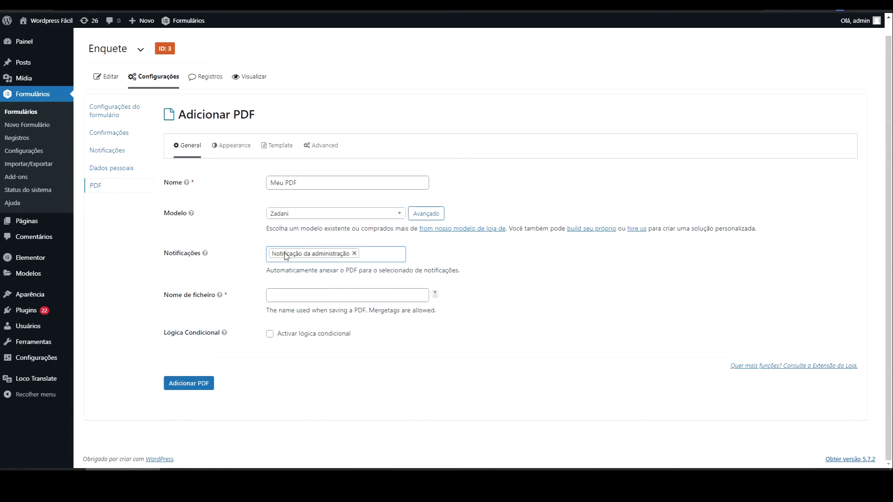
{"action": "left_click", "coordinate": [292, 297]}
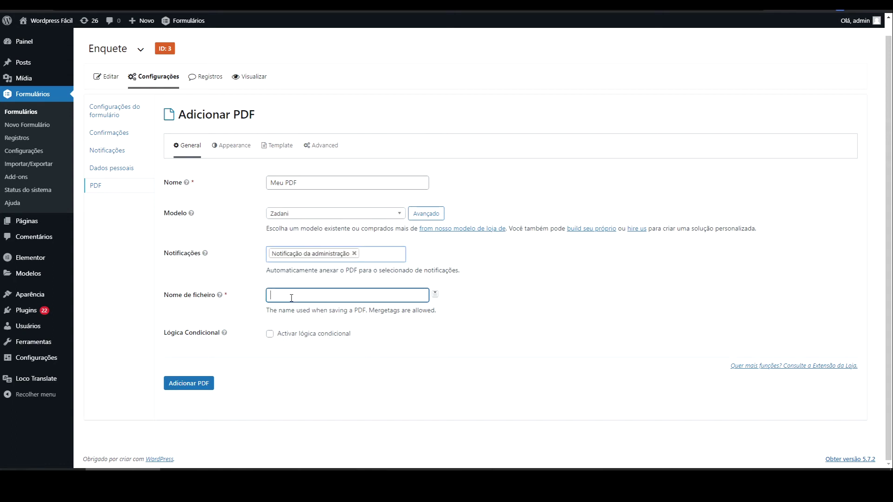
{"action": "double_click", "coordinate": [292, 297]}
{"action": "type", "text": "meupd"}
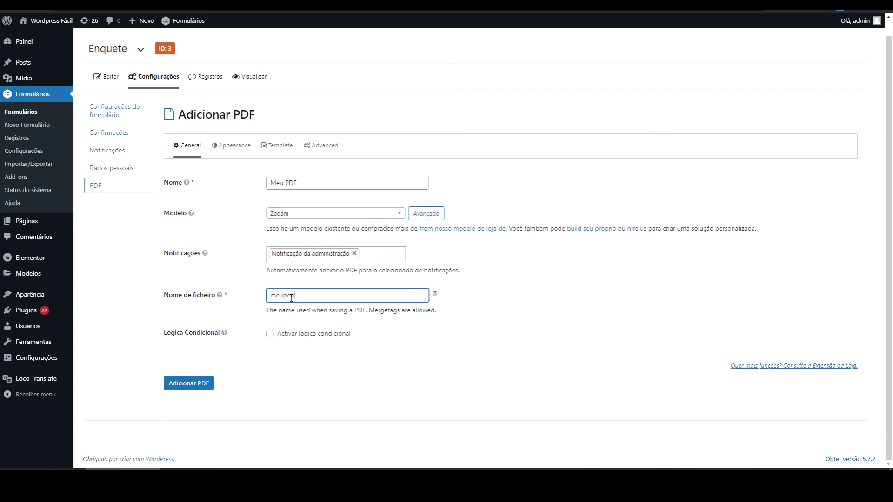
{"action": "key", "text": "ctrl+a"}
{"action": "key", "text": "BackSpace"}
Activate conditional logic for the PDF, examine the action and field choices of its rule, and deactivate it again
{"action": "left_click", "coordinate": [270, 334]}
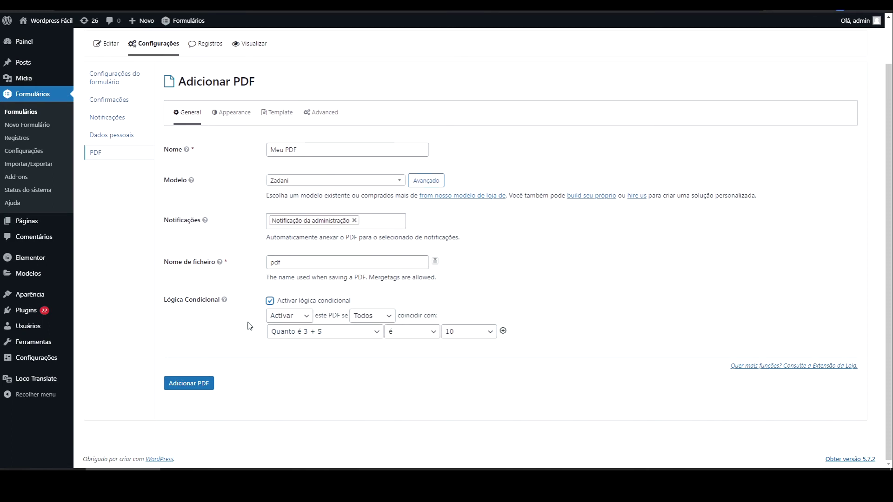
{"action": "left_click", "coordinate": [272, 303]}
{"action": "left_click", "coordinate": [270, 331]}
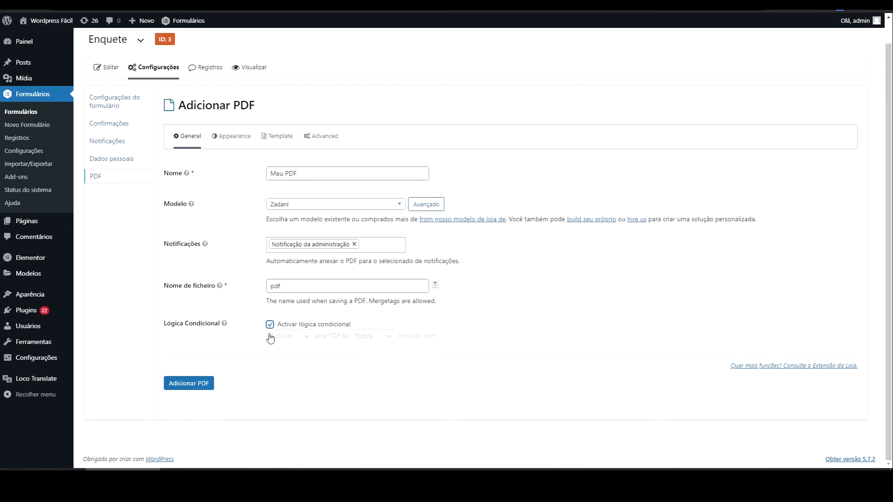
{"action": "scroll", "coordinate": [270, 338], "scroll_direction": "down", "scroll_amount": 1}
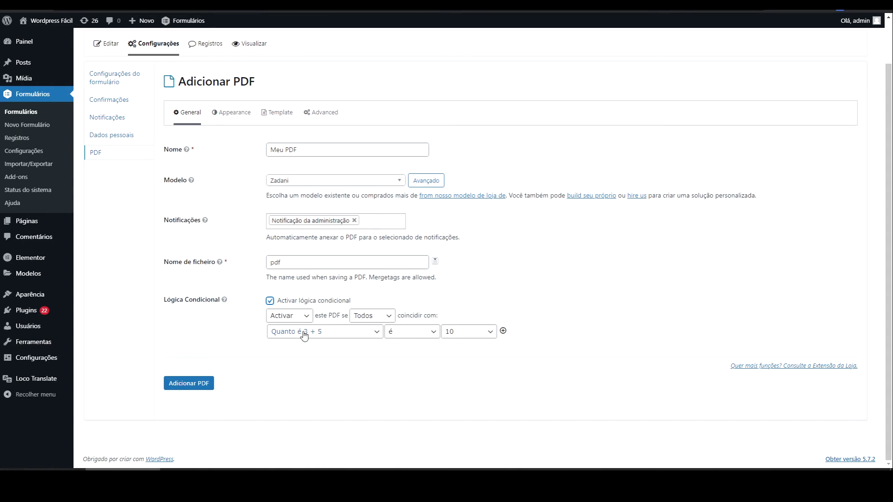
{"action": "left_click", "coordinate": [288, 316]}
{"action": "left_click", "coordinate": [255, 324]}
{"action": "left_click", "coordinate": [298, 332]}
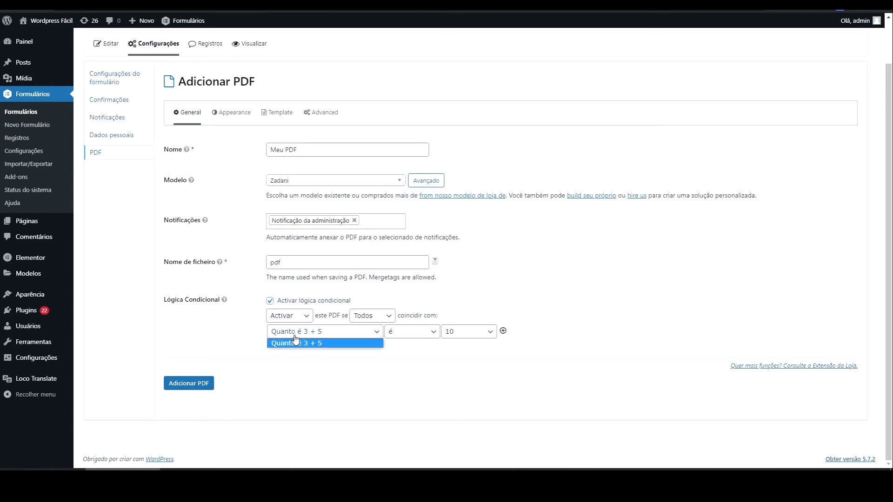
{"action": "left_click", "coordinate": [248, 309]}
{"action": "left_click", "coordinate": [269, 300]}
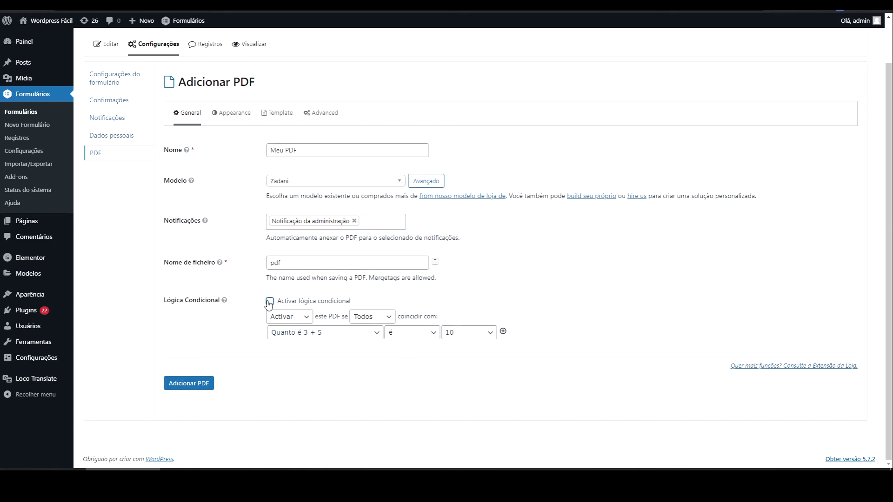
Add the PDF to the form and review its appearance settings for paper, orientation, font and text direction
{"action": "left_click", "coordinate": [187, 385]}
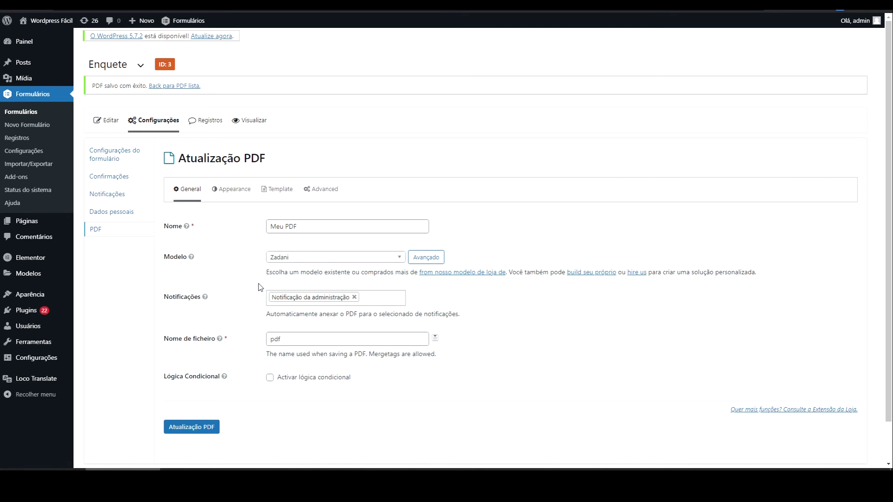
{"action": "left_click", "coordinate": [227, 193]}
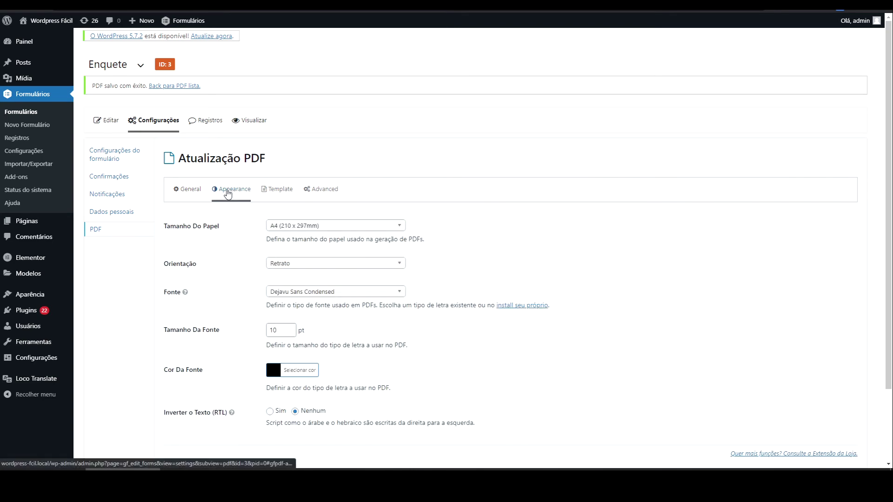
{"action": "scroll", "coordinate": [235, 228], "scroll_direction": "down", "scroll_amount": 2}
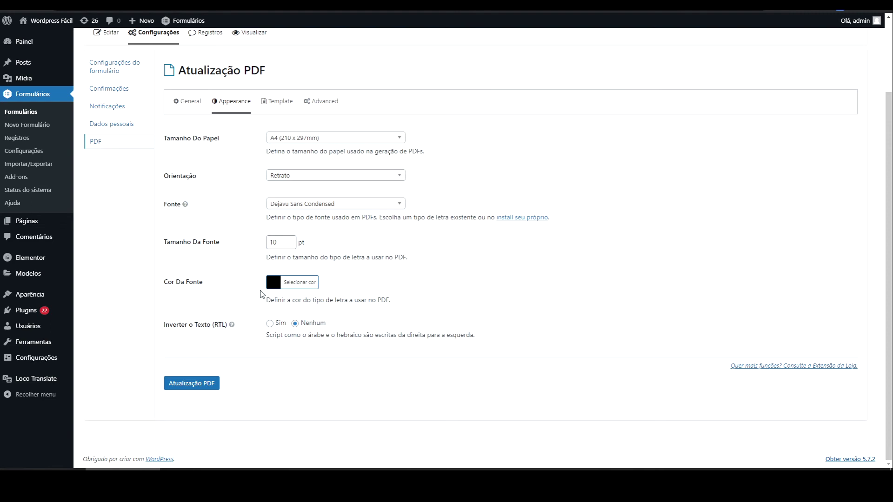
Examine the PDF's template settings, from field border colour and display options to background image, header and footer
{"action": "left_click", "coordinate": [279, 102]}
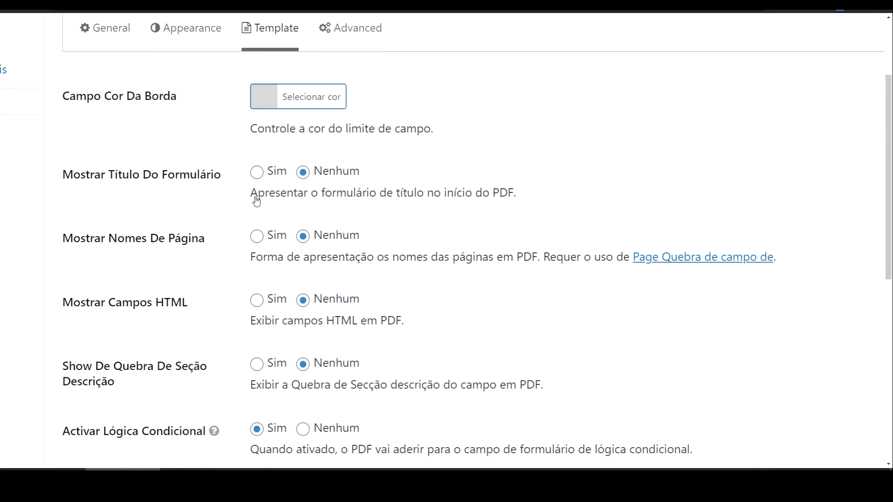
{"action": "scroll", "coordinate": [253, 239], "scroll_direction": "down", "scroll_amount": 1}
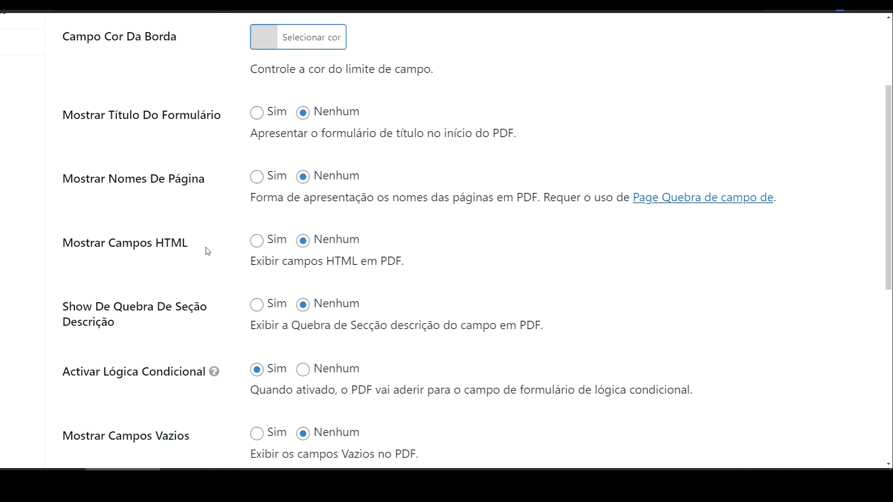
{"action": "scroll", "coordinate": [258, 247], "scroll_direction": "down", "scroll_amount": 1}
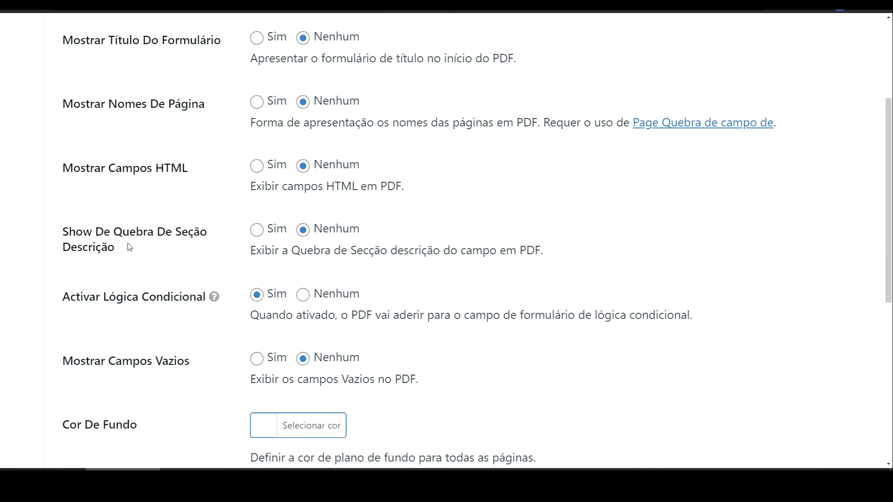
{"action": "scroll", "coordinate": [270, 238], "scroll_direction": "down", "scroll_amount": 1}
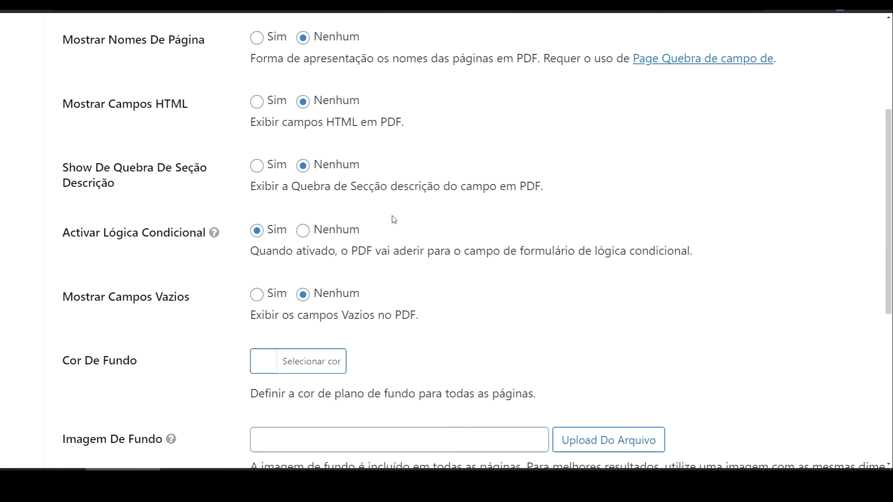
{"action": "scroll", "coordinate": [153, 233], "scroll_direction": "down", "scroll_amount": 1}
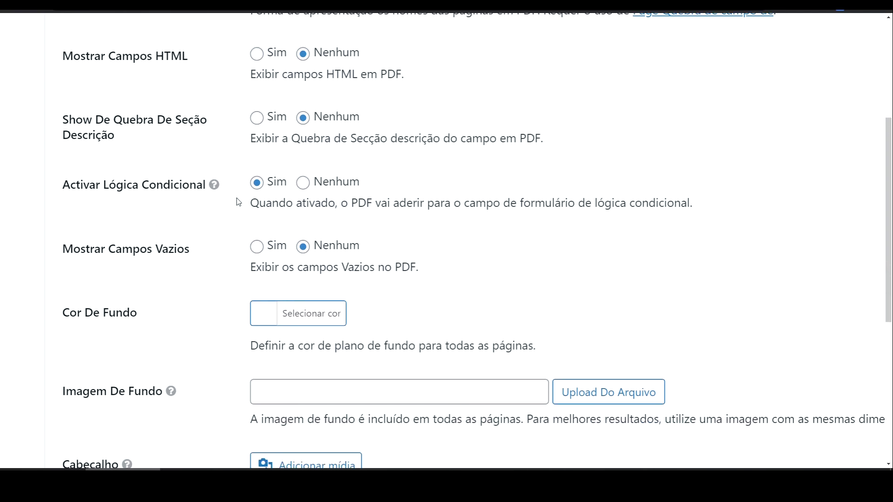
{"action": "scroll", "coordinate": [223, 210], "scroll_direction": "down", "scroll_amount": 1}
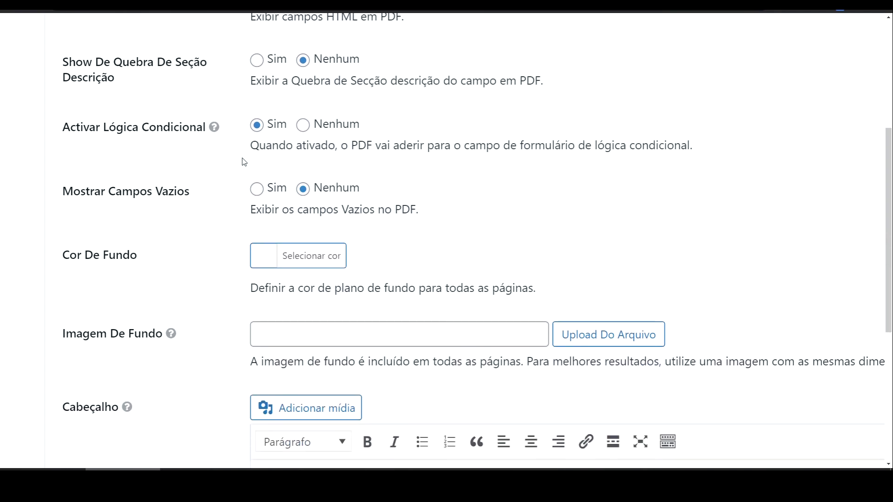
{"action": "scroll", "coordinate": [174, 186], "scroll_direction": "down", "scroll_amount": 1}
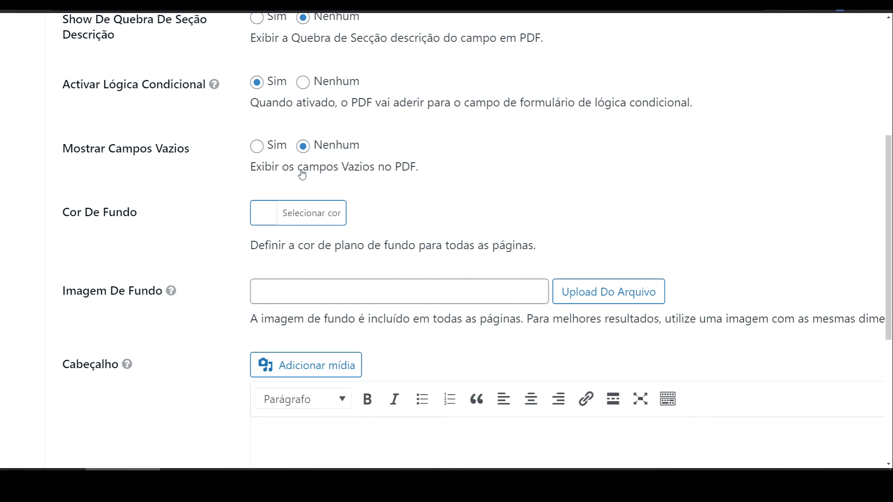
{"action": "scroll", "coordinate": [207, 204], "scroll_direction": "down", "scroll_amount": 1}
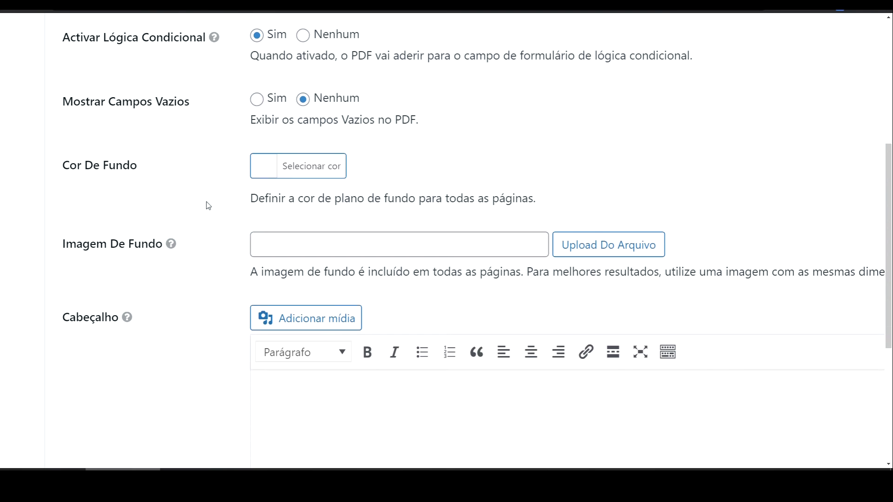
{"action": "scroll", "coordinate": [265, 209], "scroll_direction": "down", "scroll_amount": 1}
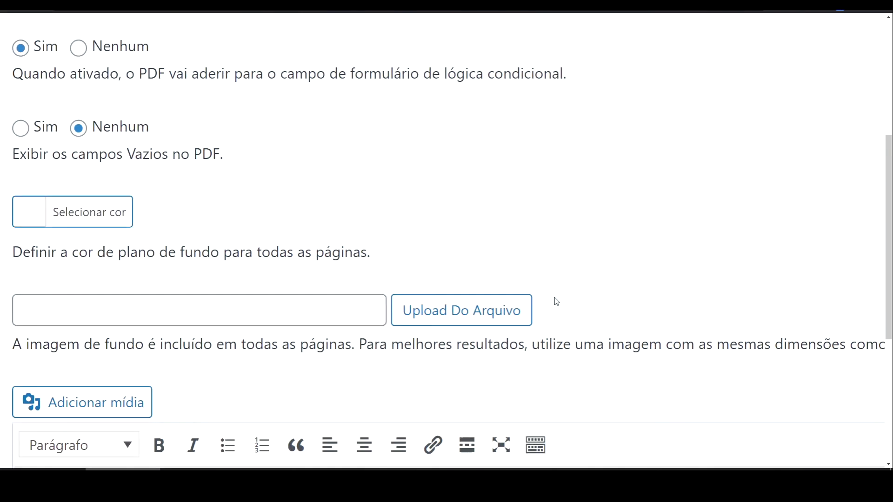
{"action": "scroll", "coordinate": [554, 298], "scroll_direction": "down", "scroll_amount": 3}
{"action": "scroll", "coordinate": [552, 279], "scroll_direction": "right", "scroll_amount": 1}
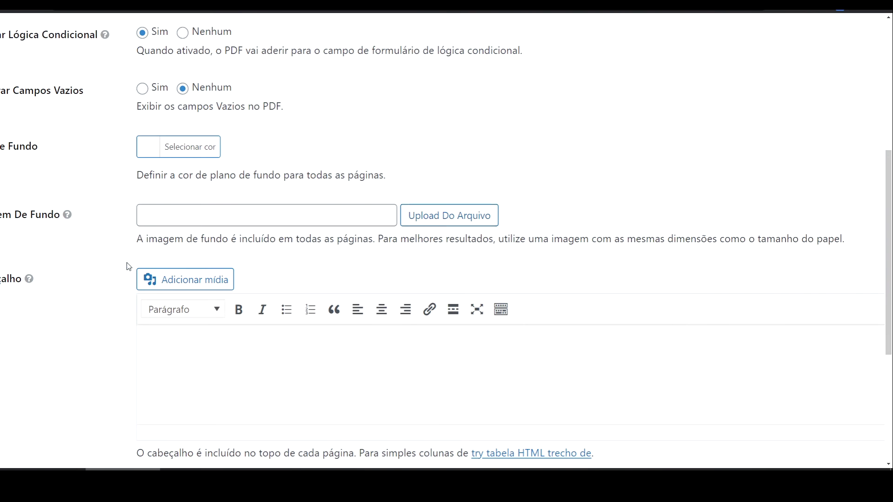
{"action": "scroll", "coordinate": [112, 282], "scroll_direction": "down", "scroll_amount": 1}
{"action": "scroll", "coordinate": [112, 282], "scroll_direction": "left", "scroll_amount": 1}
{"action": "scroll", "coordinate": [183, 265], "scroll_direction": "down", "scroll_amount": 2}
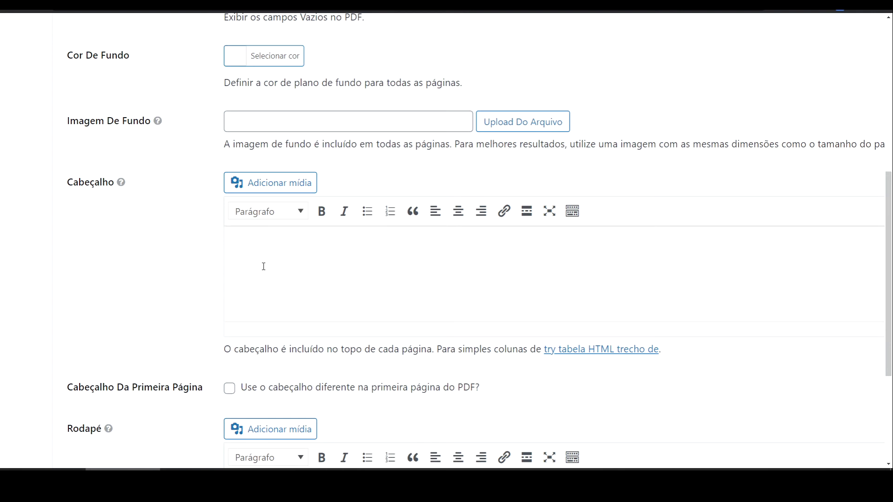
{"action": "scroll", "coordinate": [264, 267], "scroll_direction": "down", "scroll_amount": 2}
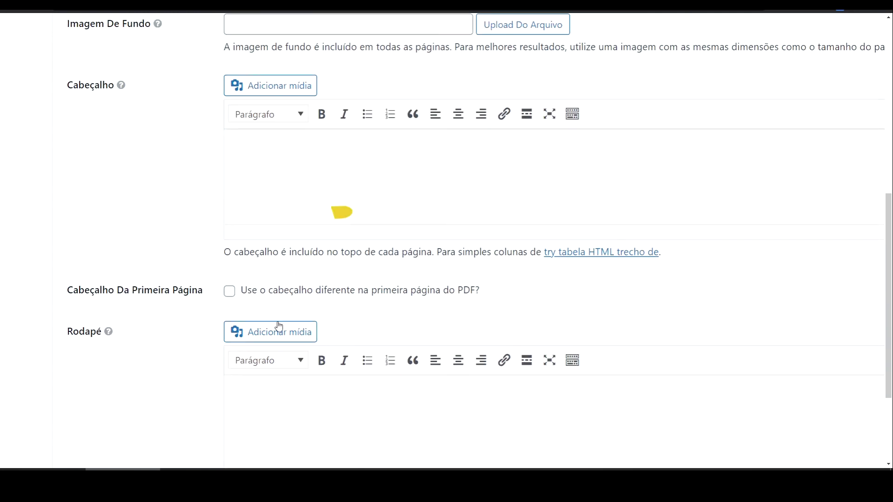
Try the option for a different first-page header, look at its editor, and turn the option off again
{"action": "left_click", "coordinate": [372, 294]}
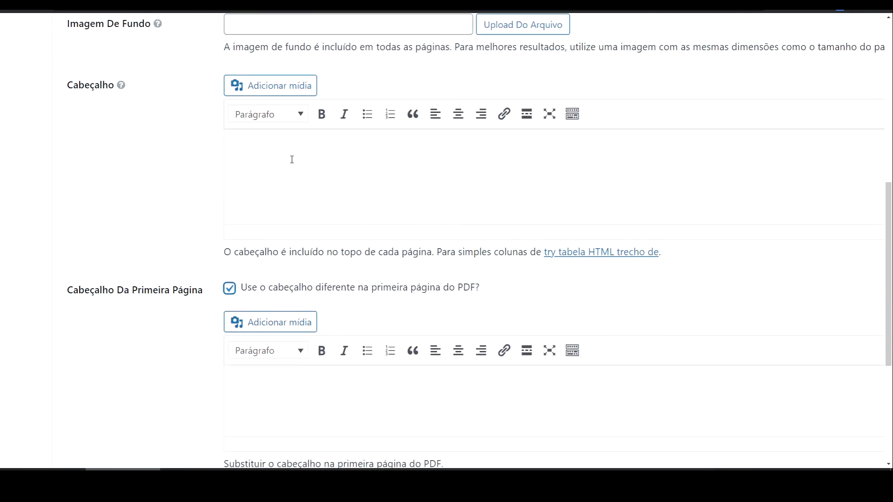
{"action": "scroll", "coordinate": [335, 305], "scroll_direction": "down", "scroll_amount": 4}
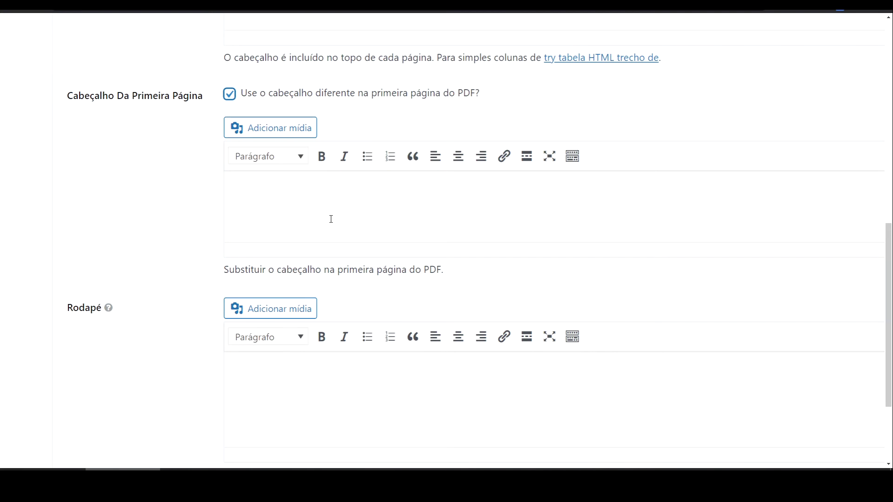
{"action": "scroll", "coordinate": [446, 228], "scroll_direction": "right", "scroll_amount": 3}
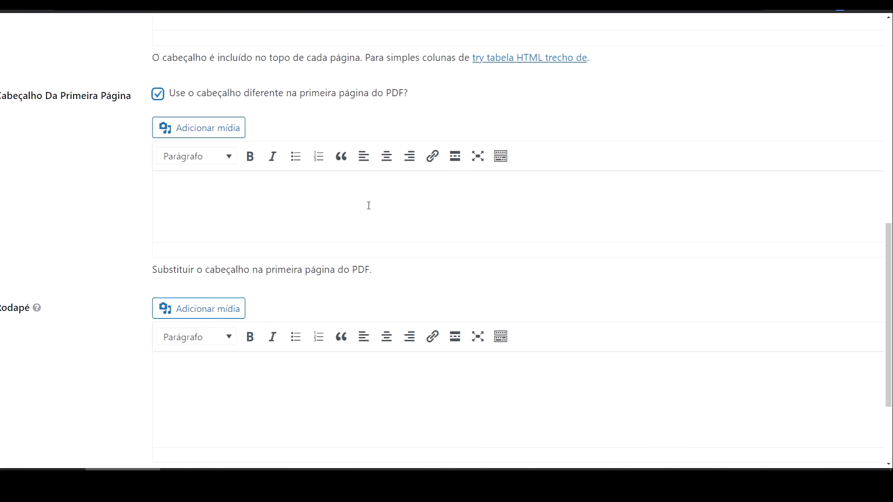
{"action": "left_click", "coordinate": [157, 95]}
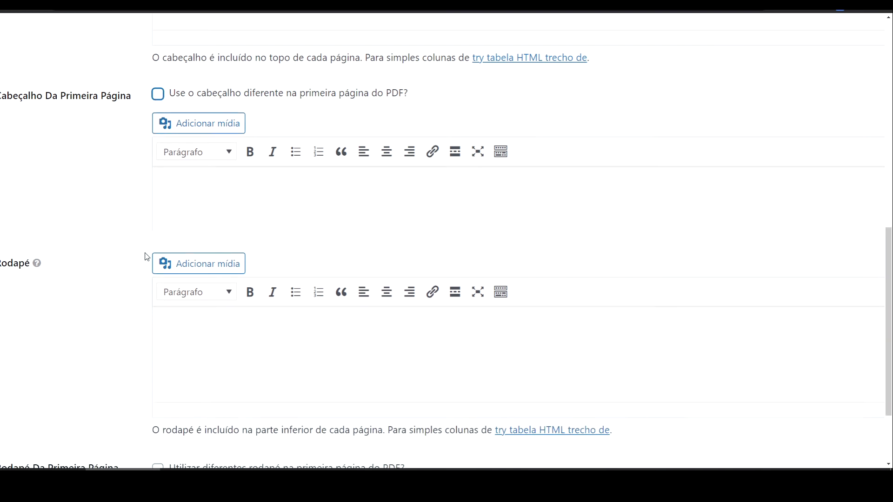
Look at the footer editor, try the option for a different first-page footer, and turn it off again
{"action": "scroll", "coordinate": [135, 256], "scroll_direction": "left", "scroll_amount": 3}
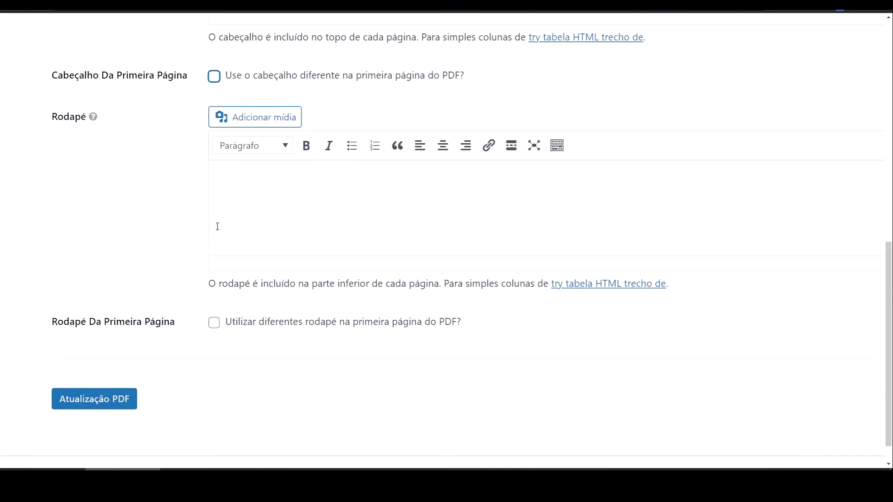
{"action": "left_click", "coordinate": [299, 201]}
{"action": "left_click", "coordinate": [251, 328]}
{"action": "scroll", "coordinate": [269, 329], "scroll_direction": "down", "scroll_amount": 4}
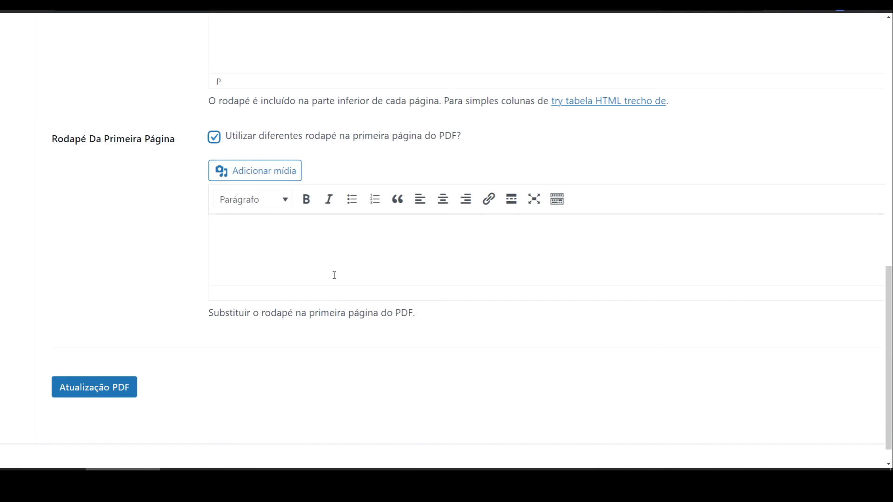
{"action": "left_click", "coordinate": [281, 137]}
{"action": "scroll", "coordinate": [260, 209], "scroll_direction": "up", "scroll_amount": 2}
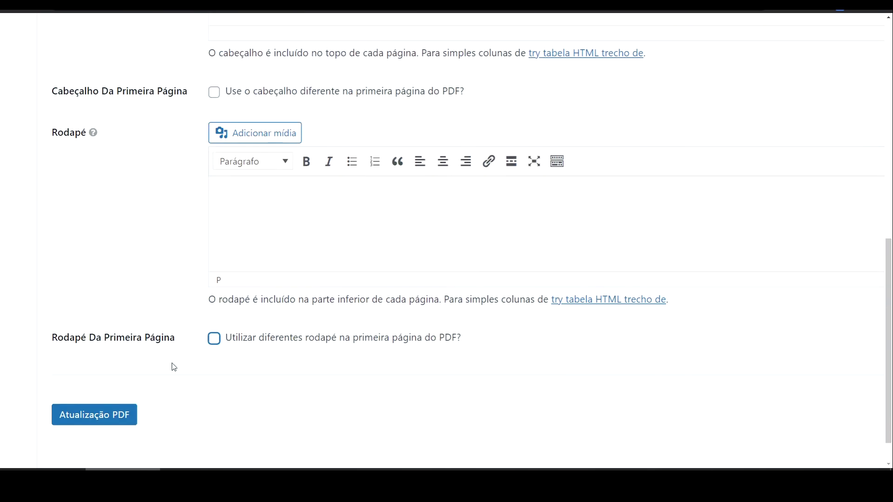
Save the update to the PDF with its template settings
{"action": "left_click", "coordinate": [111, 423]}
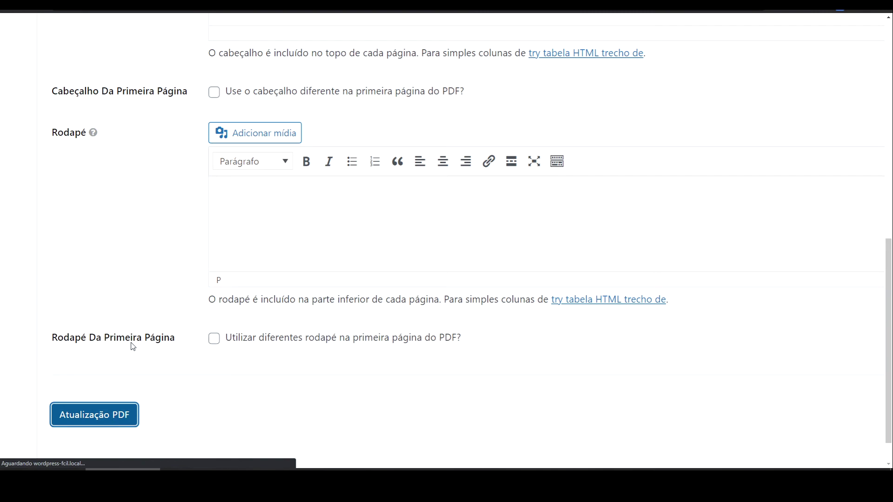
Open the PDF's advanced settings, try enabling PDF security to look at its password and privilege options, and turn it off again
{"action": "left_click", "coordinate": [273, 191]}
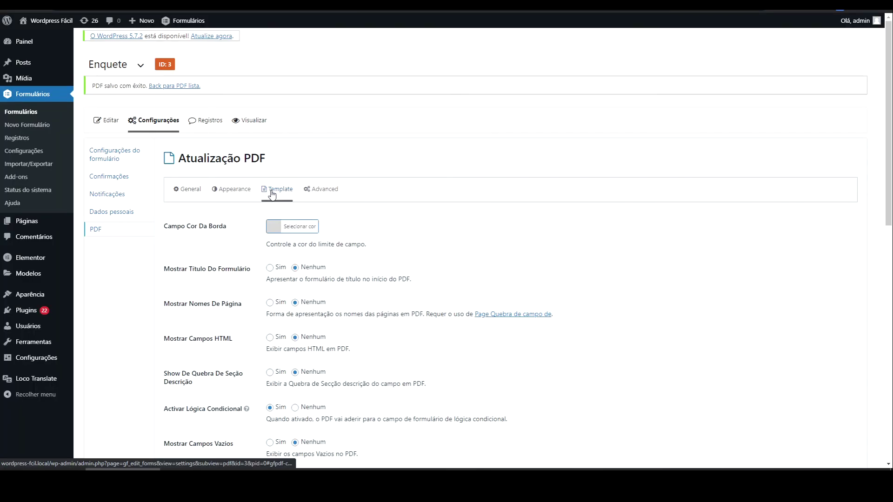
{"action": "left_click", "coordinate": [321, 190]}
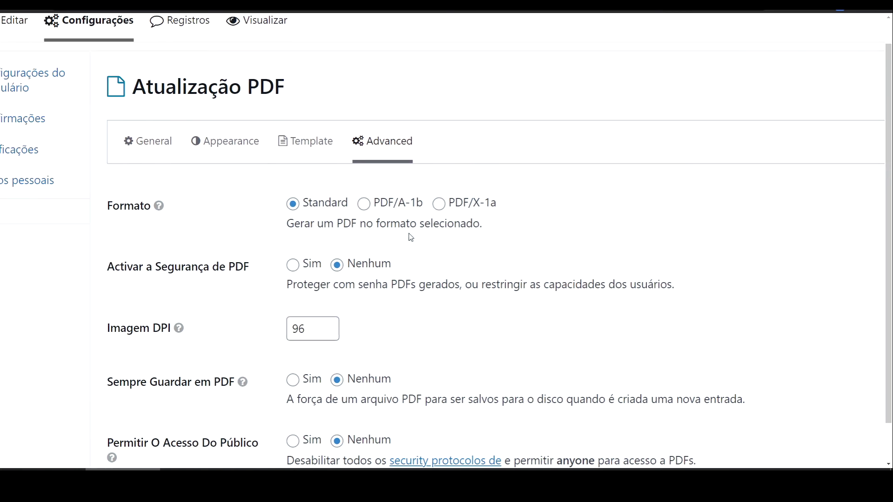
{"action": "scroll", "coordinate": [286, 274], "scroll_direction": "down", "scroll_amount": 2}
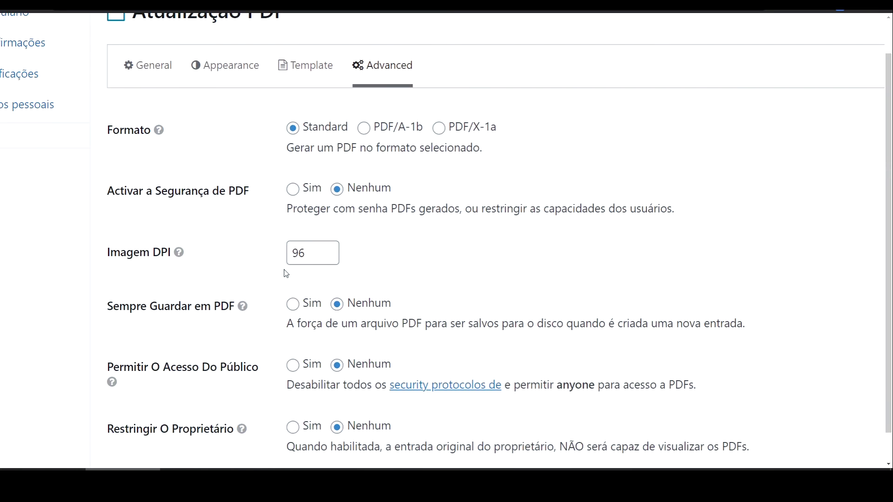
{"action": "left_click", "coordinate": [292, 190]}
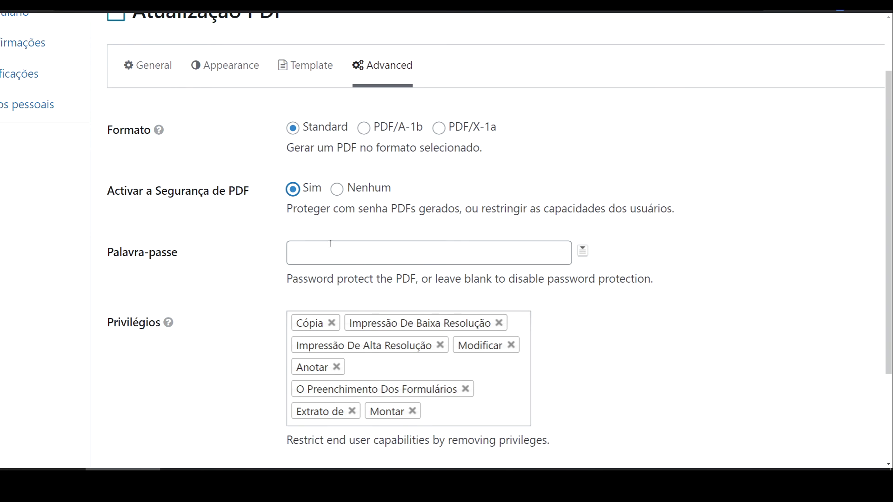
{"action": "left_click", "coordinate": [336, 190]}
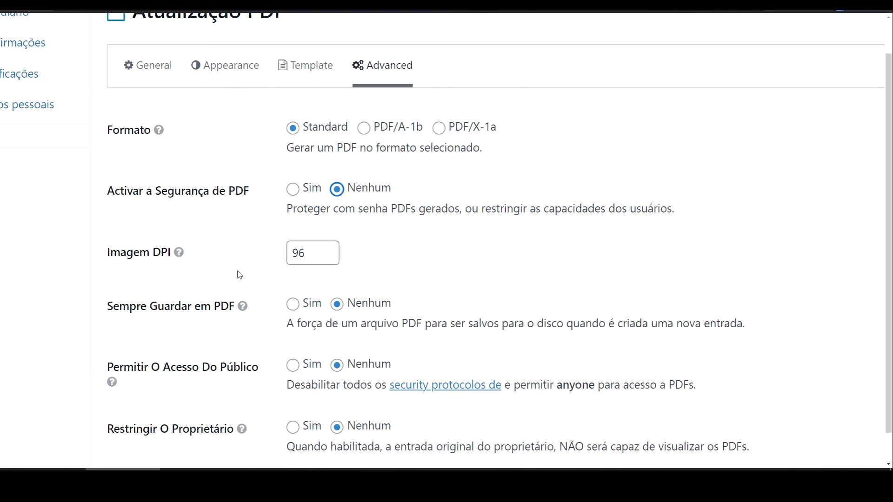
{"action": "left_click", "coordinate": [293, 188]}
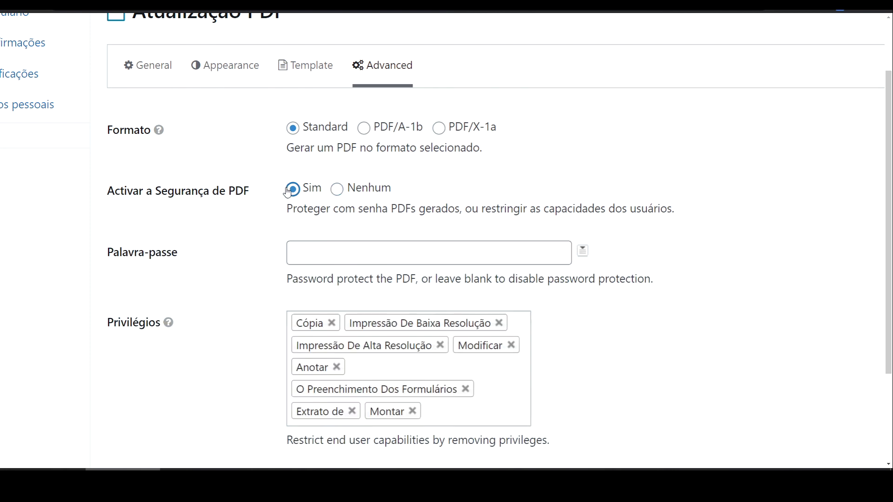
{"action": "left_click", "coordinate": [337, 189]}
Review the image DPI, always-save, public access and owner restriction settings, and save the update to the PDF
{"action": "scroll", "coordinate": [254, 237], "scroll_direction": "down", "scroll_amount": 1}
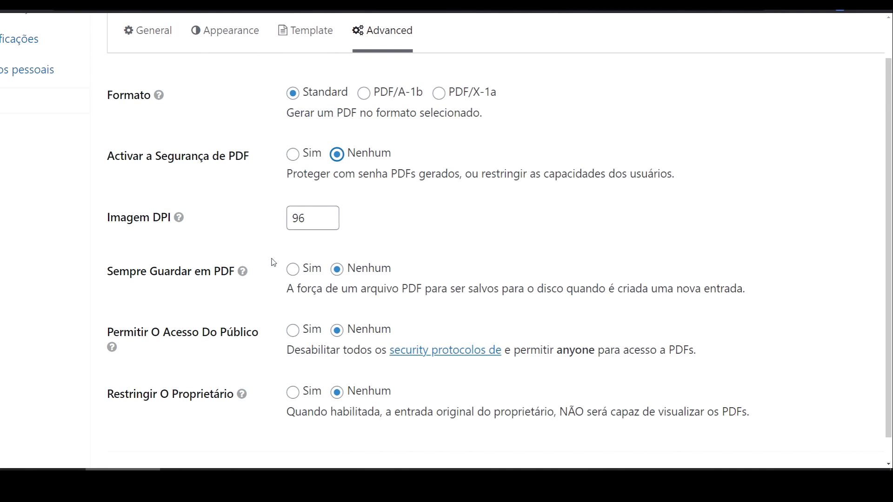
{"action": "scroll", "coordinate": [274, 263], "scroll_direction": "down", "scroll_amount": 1}
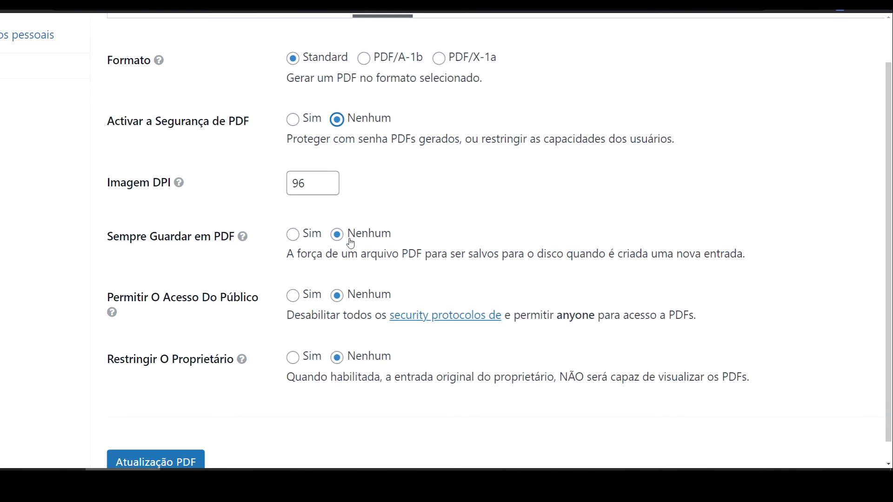
{"action": "scroll", "coordinate": [266, 284], "scroll_direction": "down", "scroll_amount": 2}
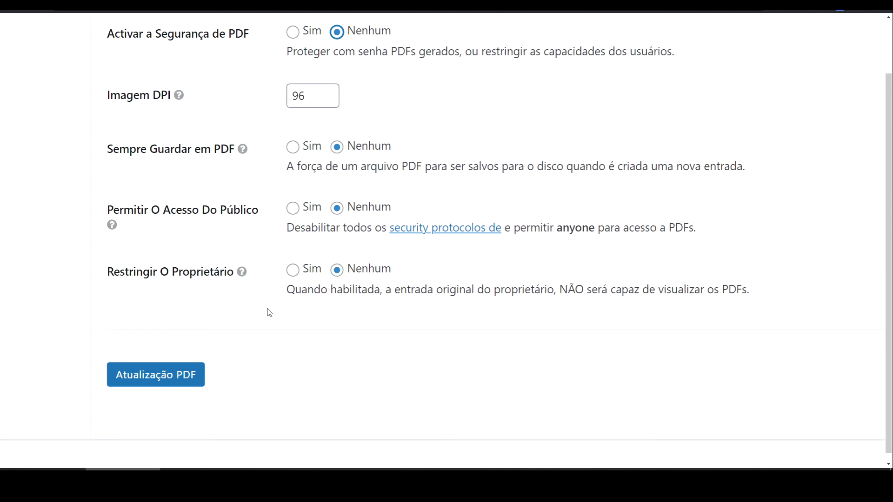
{"action": "left_click", "coordinate": [186, 378]}
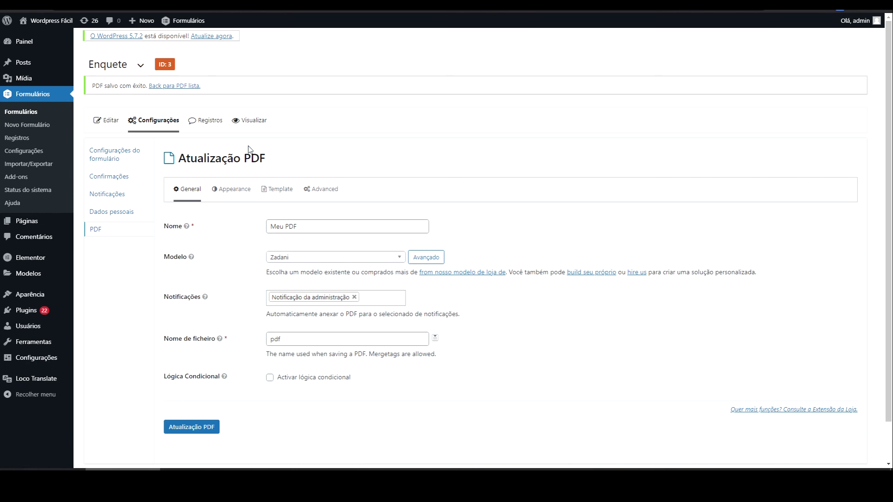
Open the Enquete form's entries, view the PDF generated for the first entry, and close it
{"action": "left_click", "coordinate": [210, 120]}
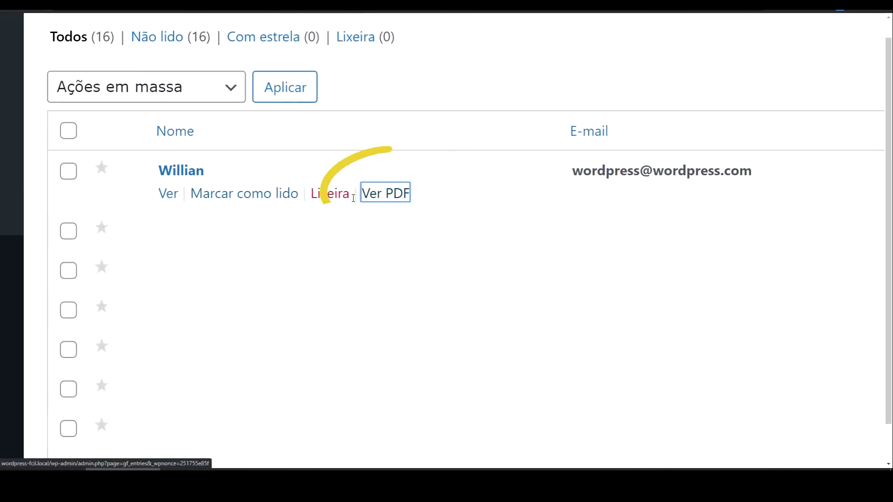
{"action": "left_click", "coordinate": [386, 193]}
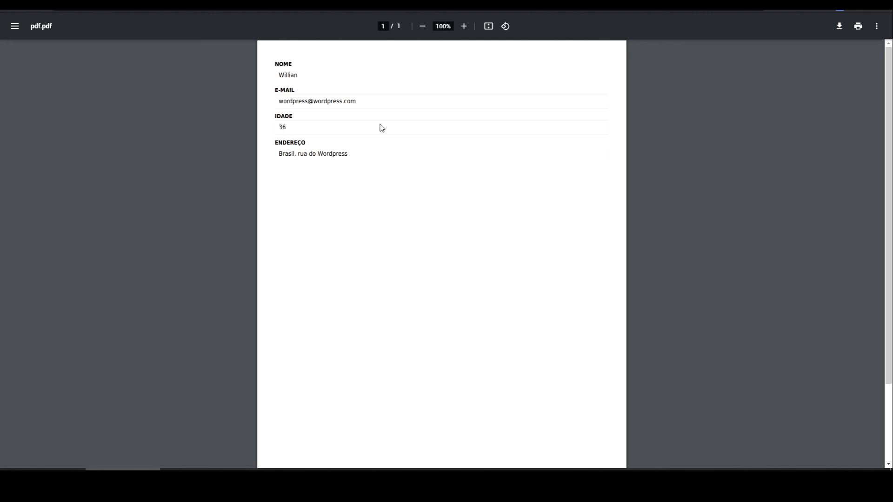
{"action": "key", "text": "ctrl+w"}
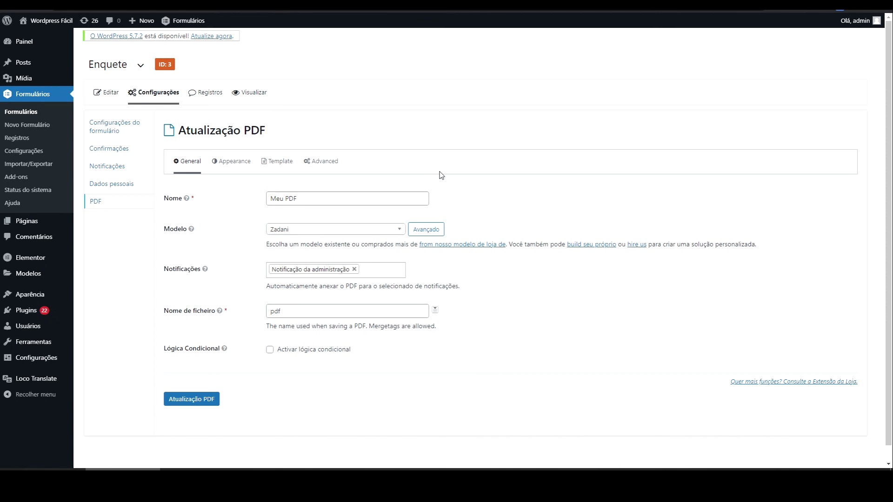
Change the PDF's template to Focus Gravity and save the update
{"action": "scroll", "coordinate": [442, 175], "scroll_direction": "down", "scroll_amount": 1}
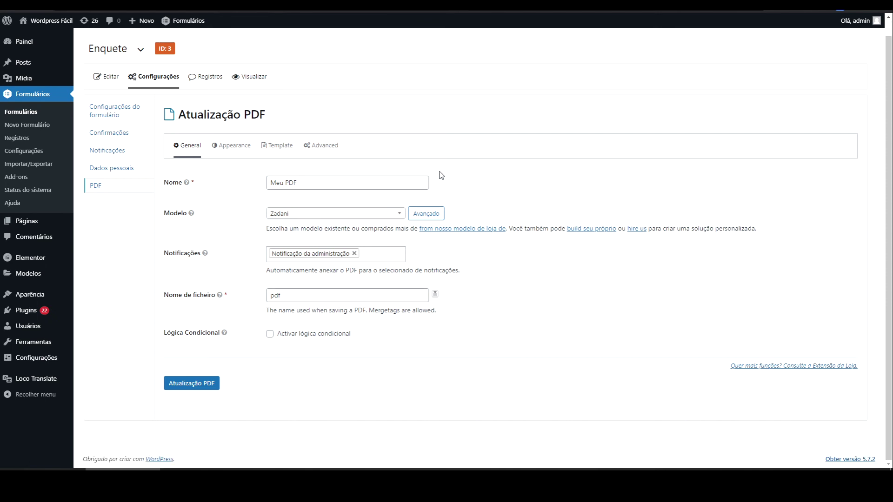
{"action": "left_click", "coordinate": [309, 214]}
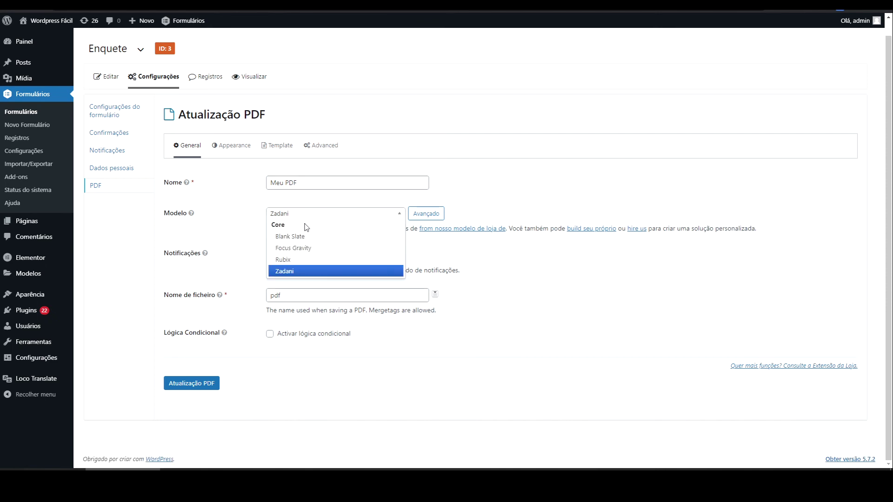
{"action": "left_click", "coordinate": [306, 249]}
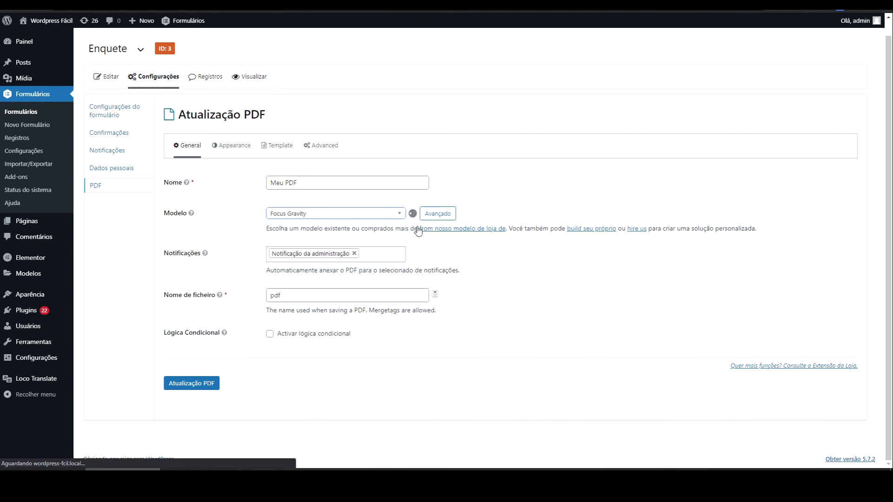
{"action": "left_click", "coordinate": [190, 386]}
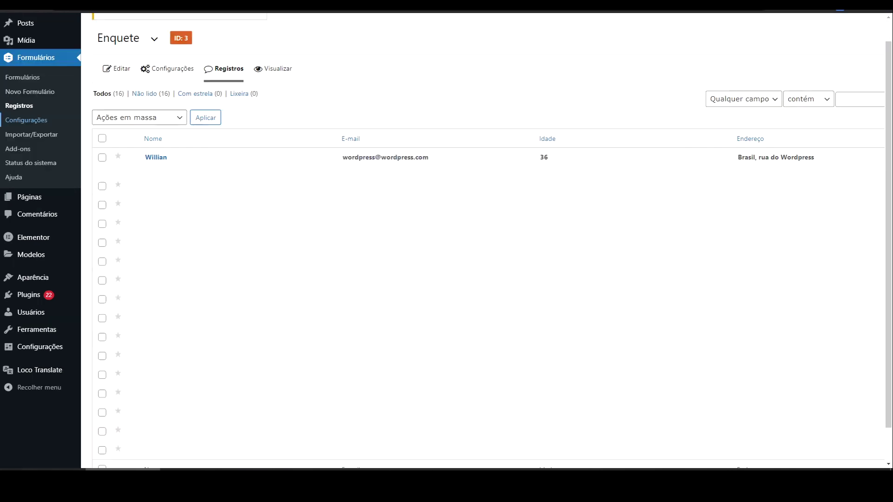
View the first entry's PDF in the Focus Gravity layout and return to the PDF settings
{"action": "left_click", "coordinate": [455, 138]}
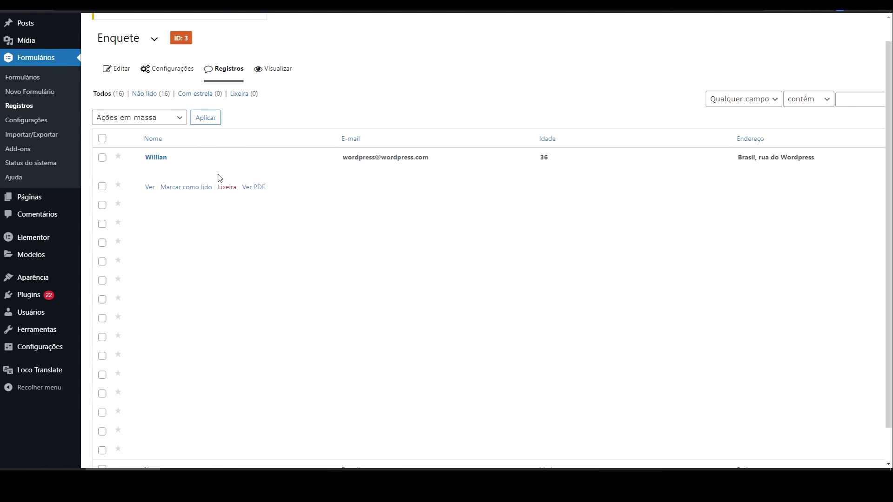
{"action": "left_click", "coordinate": [249, 171]}
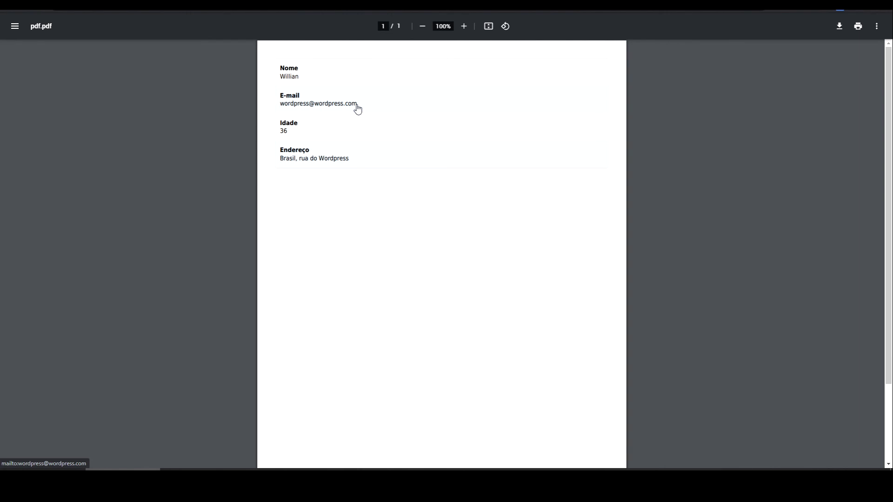
{"action": "left_click", "coordinate": [521, 10]}
Save the PDF with the Rubix template and view the first entry's PDF in that layout
{"action": "left_click", "coordinate": [364, 259]}
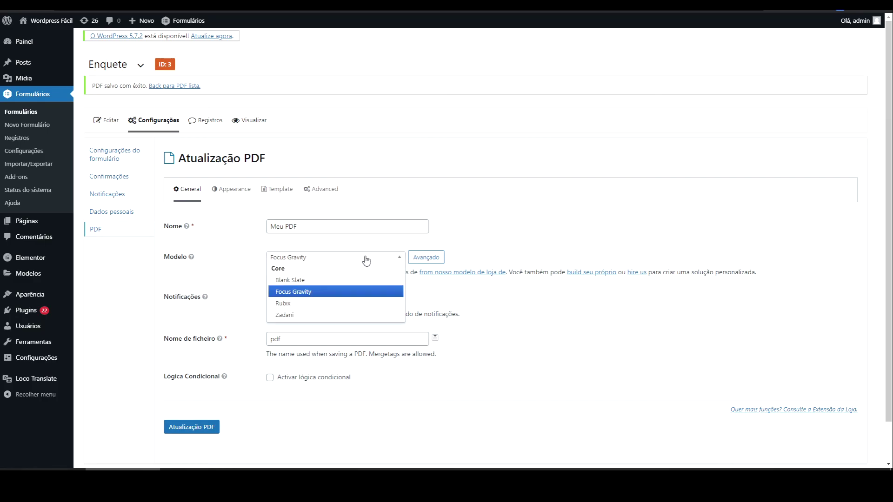
{"action": "left_click", "coordinate": [334, 303]}
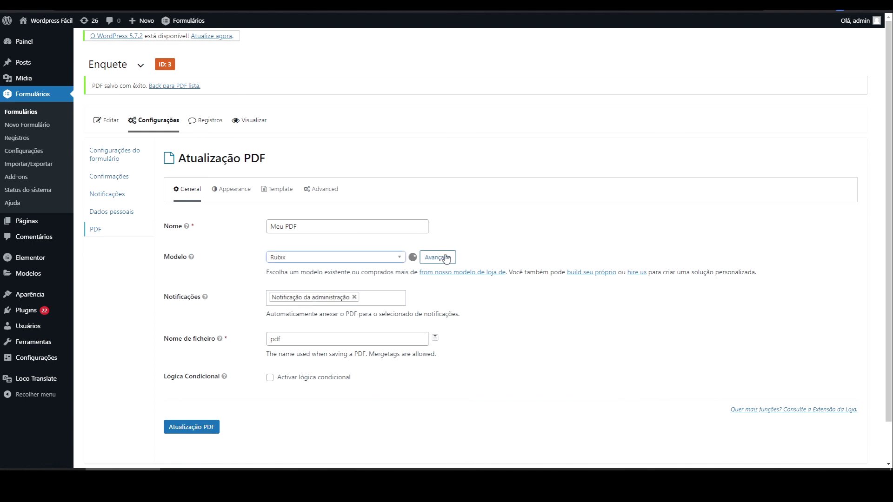
{"action": "left_click", "coordinate": [188, 428]}
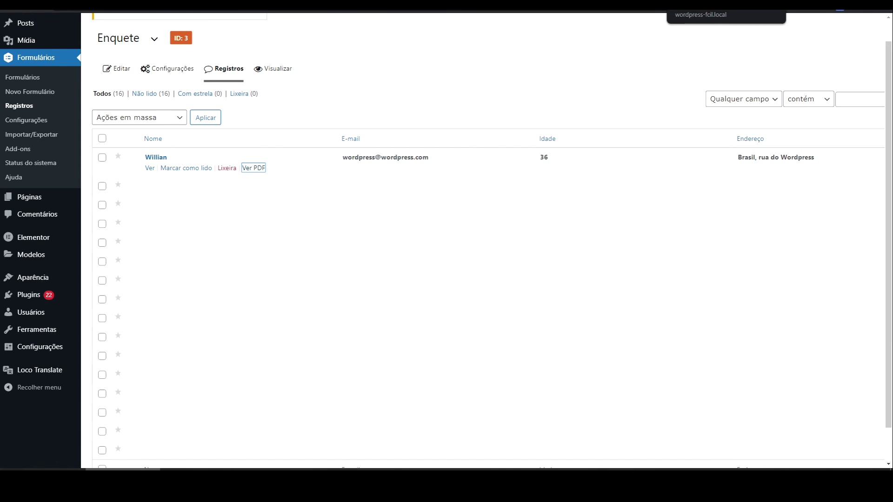
{"action": "left_click", "coordinate": [717, 4]}
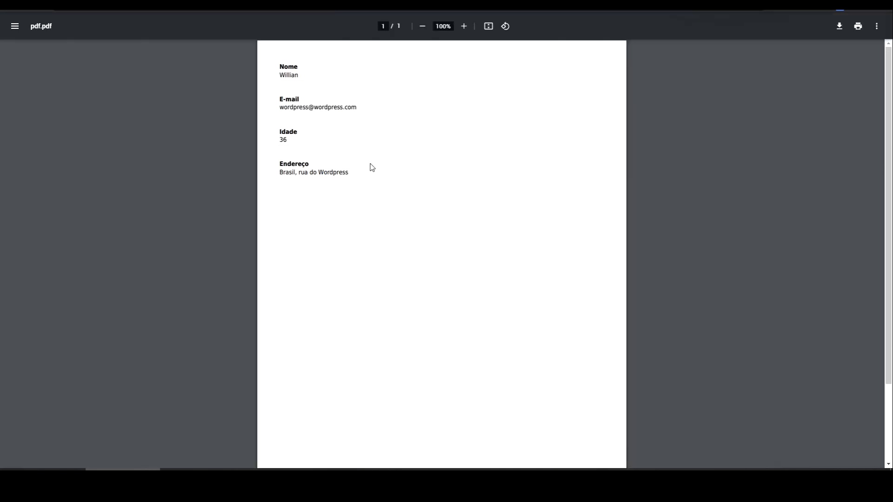